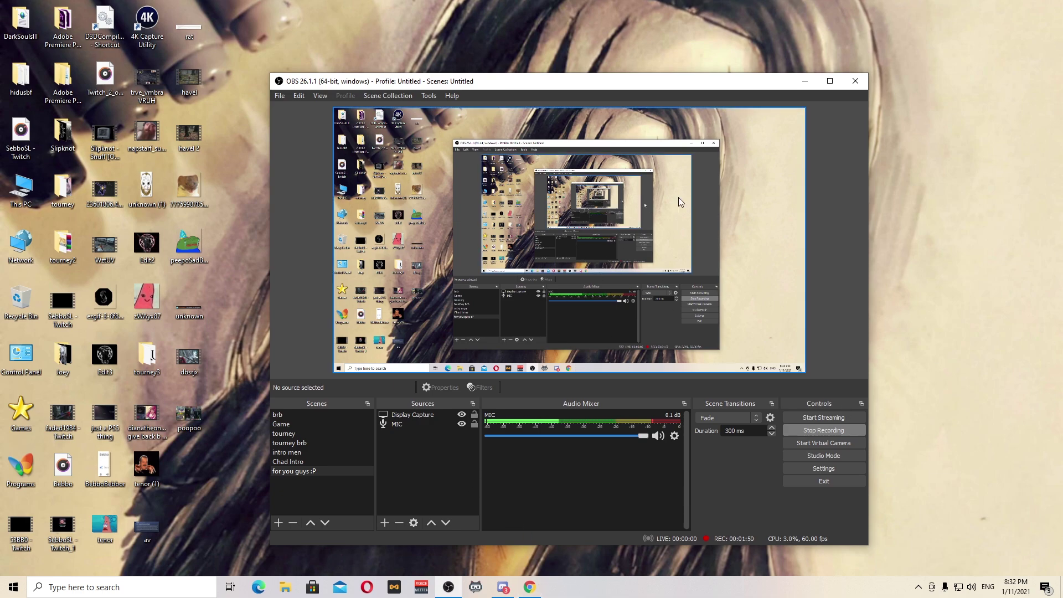
- Add an Audio Output Capture source named 'gamin' that keeps the Default device
{"action": "left_click", "coordinate": [381, 522]}
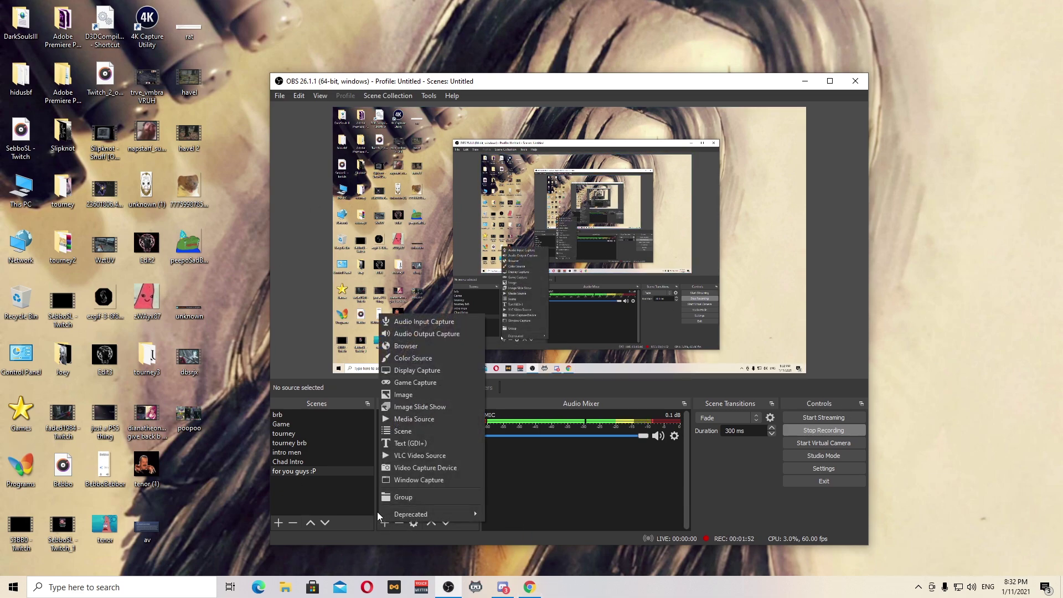
{"action": "left_click", "coordinate": [413, 335]}
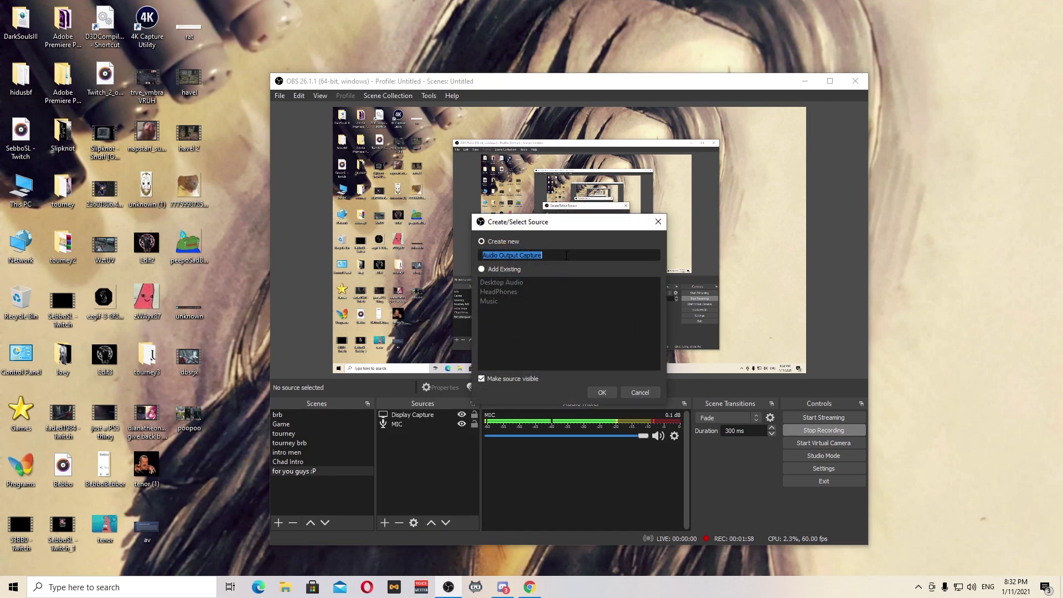
{"action": "type", "text": "gamin"}
{"action": "left_click", "coordinate": [600, 392]}
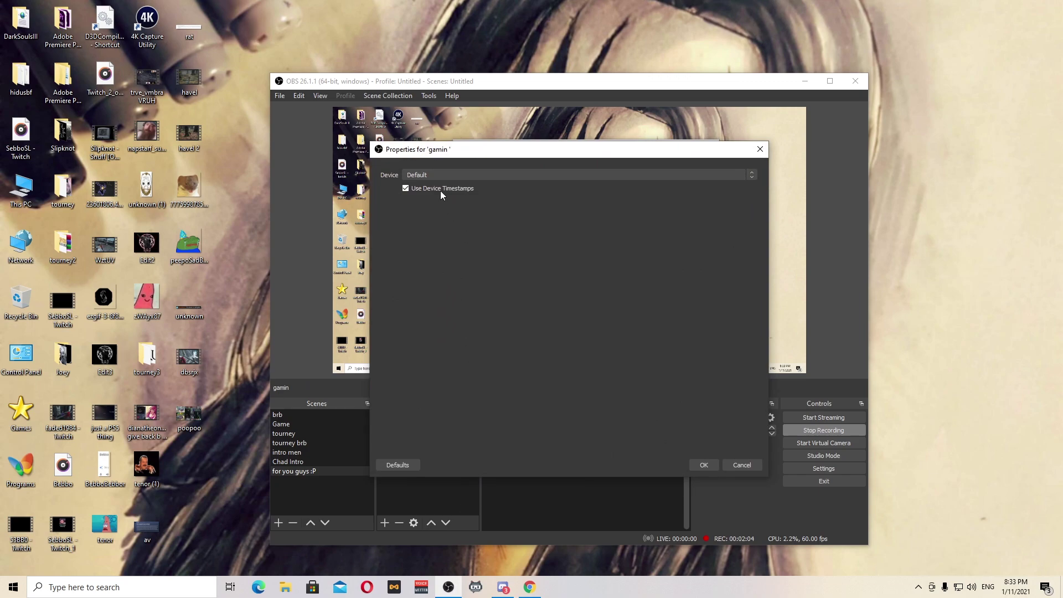
{"action": "left_click", "coordinate": [701, 465]}
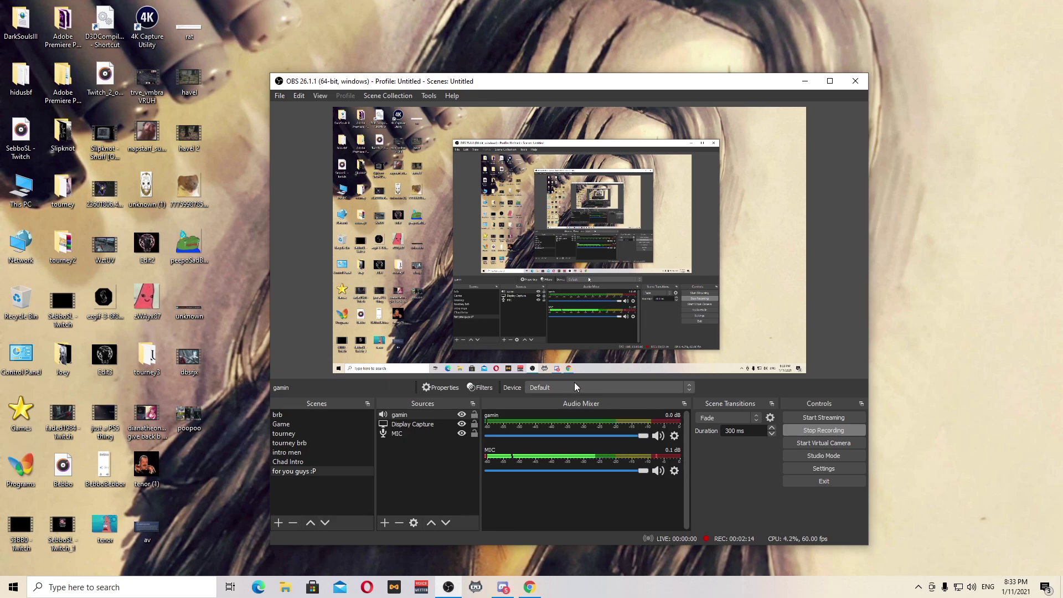
{"action": "left_click", "coordinate": [384, 522]}
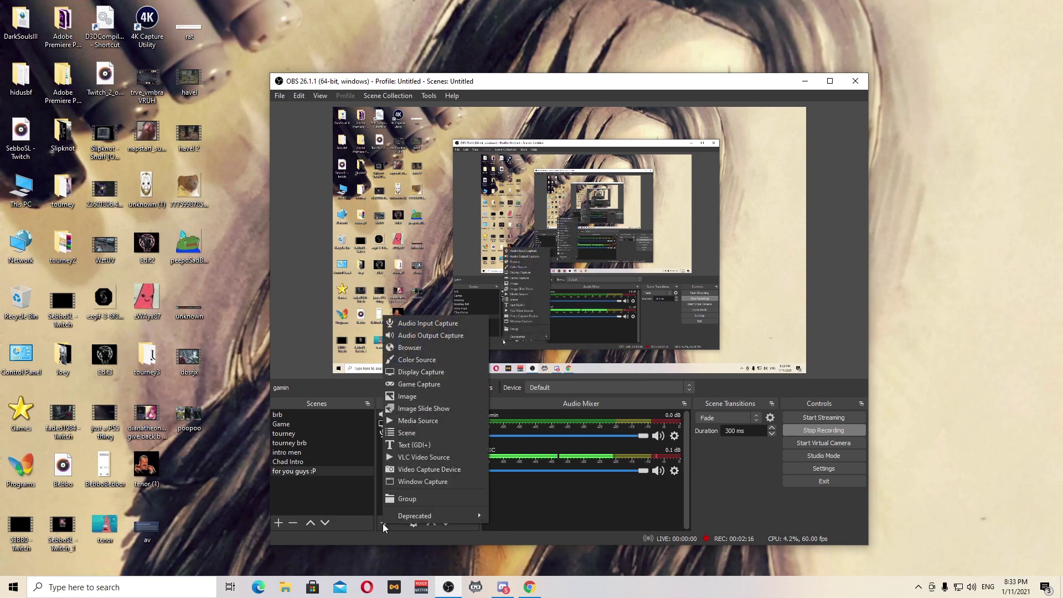
{"action": "left_click", "coordinate": [591, 500]}
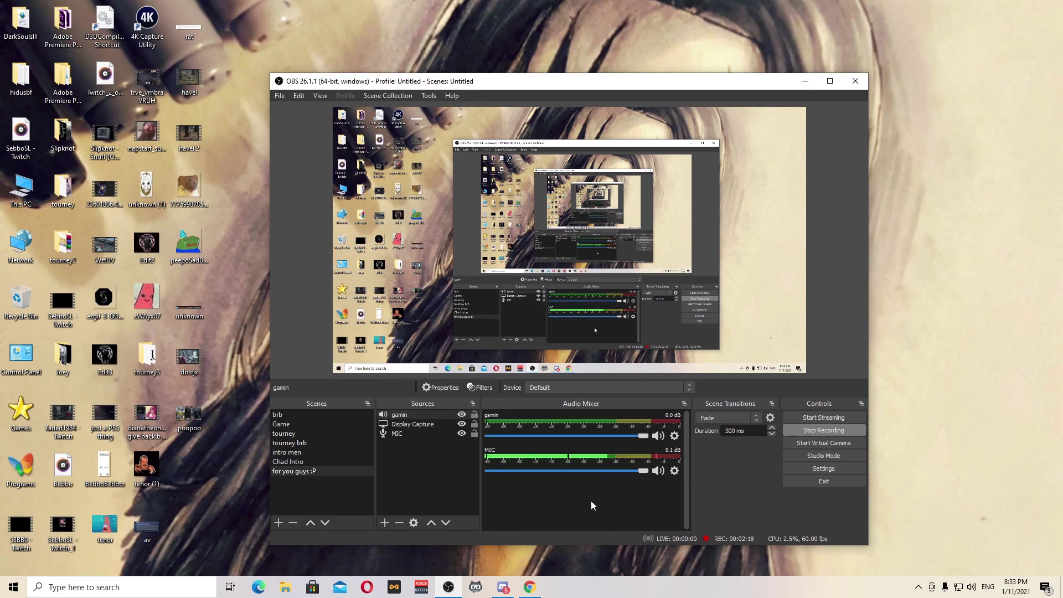
{"action": "left_click", "coordinate": [798, 468]}
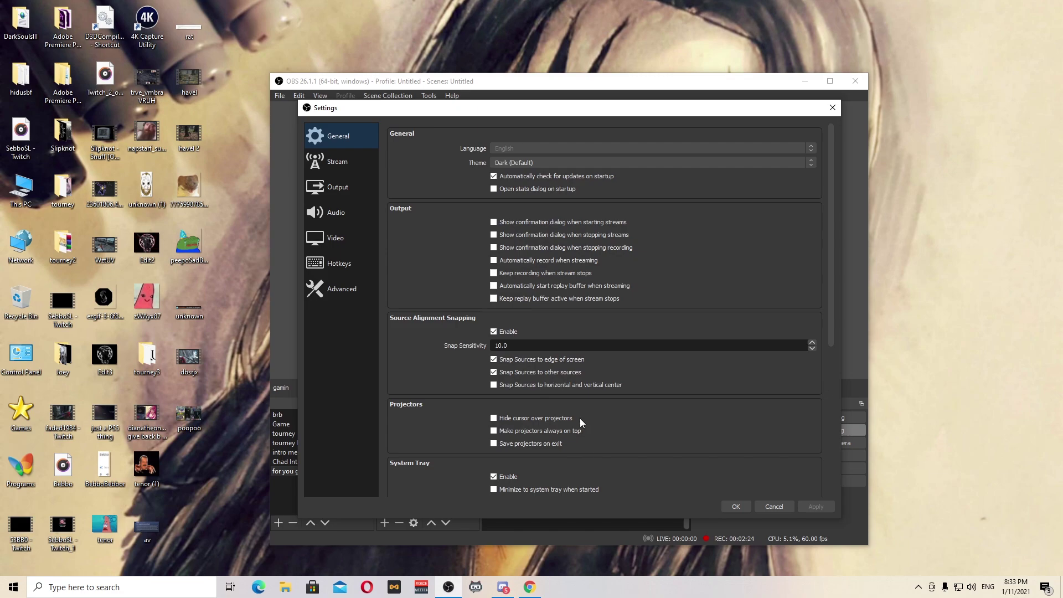
{"action": "left_click", "coordinate": [336, 194]}
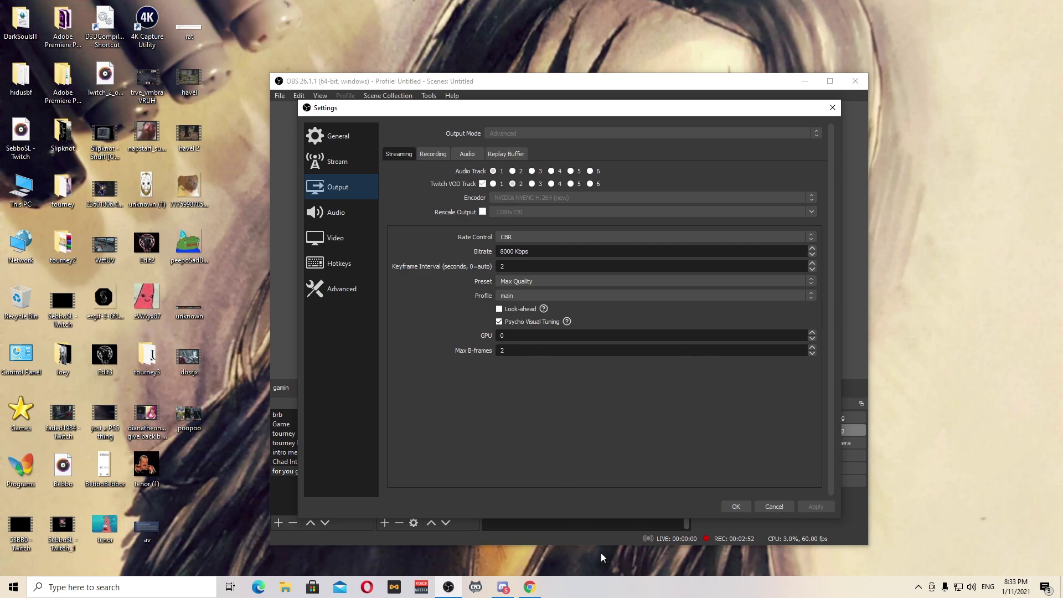
{"action": "left_click", "coordinate": [770, 507]}
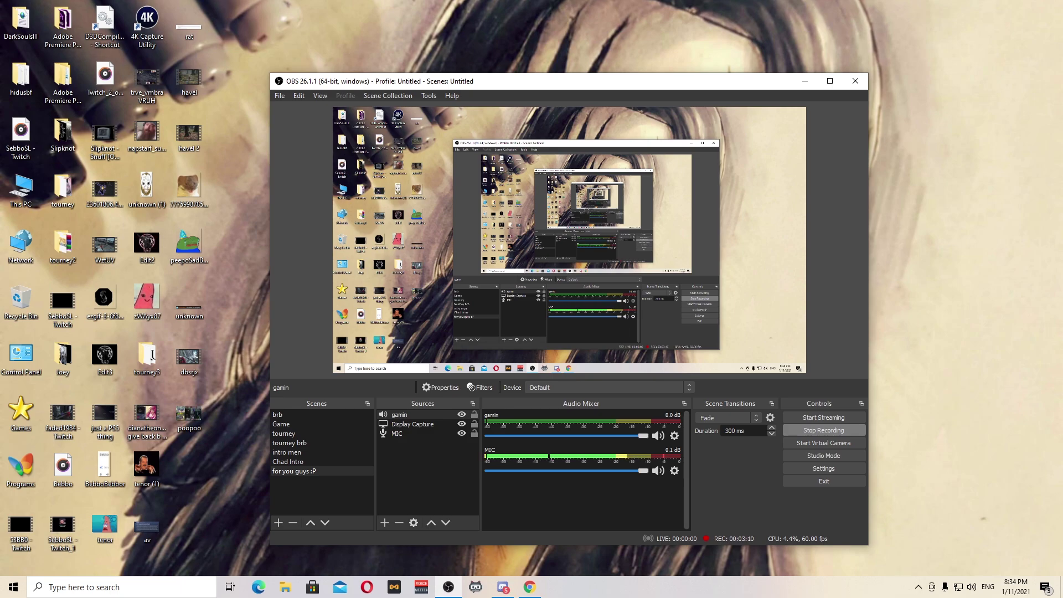
{"action": "left_click_drag", "start_coordinate": [1062, 185], "coordinate": [463, 90]}
{"action": "double_click", "coordinate": [463, 90]}
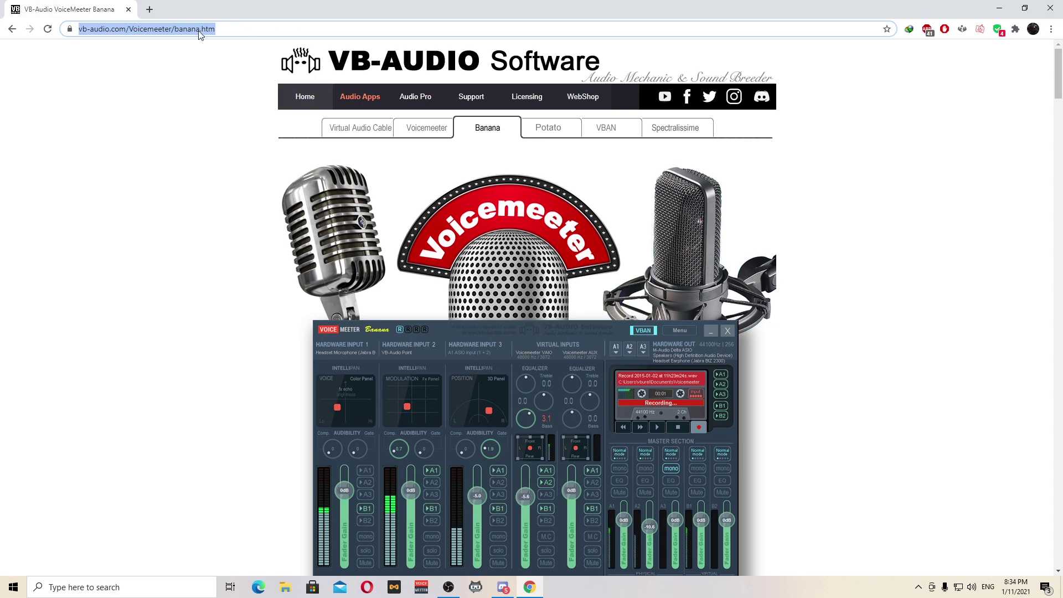
{"action": "left_click", "coordinate": [162, 288]}
{"action": "scroll", "coordinate": [565, 498], "scroll_direction": "down", "scroll_amount": 7}
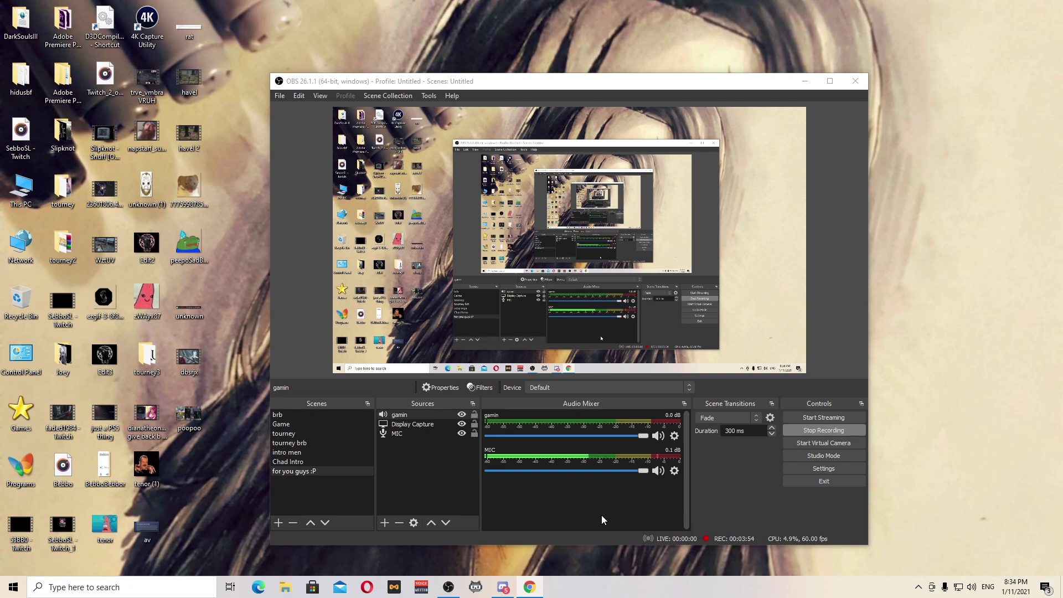
- Open Windows Sound settings from the taskbar speaker and launch the classic Sound Control Panel
{"action": "right_click", "coordinate": [972, 590]}
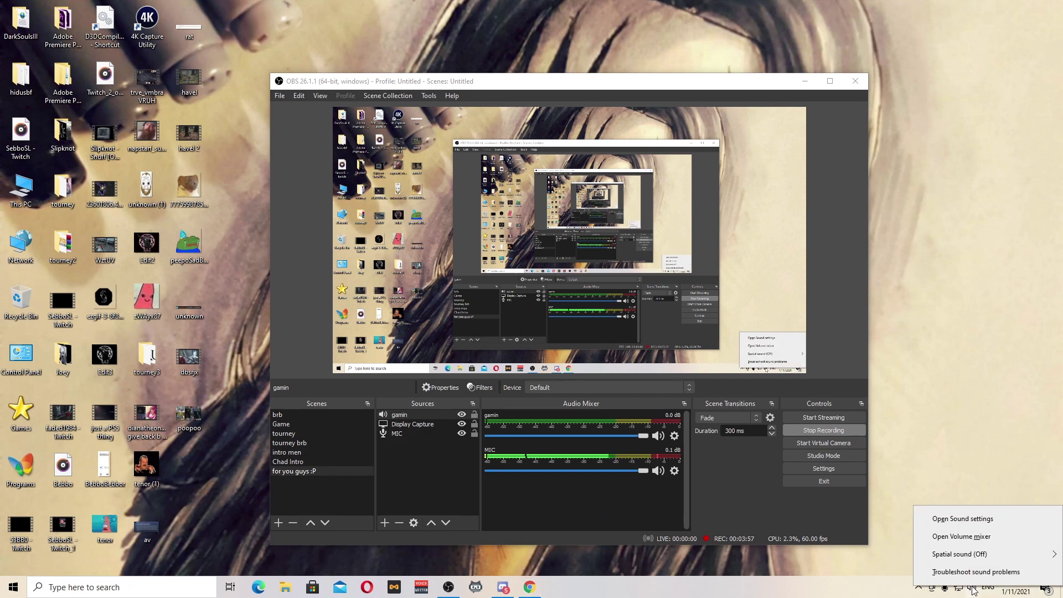
{"action": "left_click", "coordinate": [945, 521]}
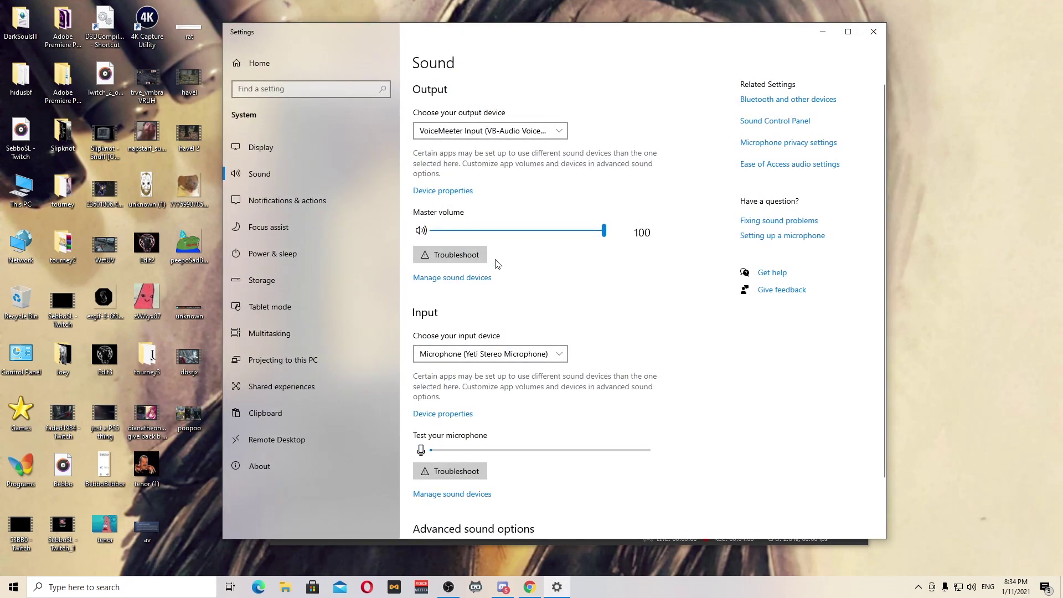
{"action": "left_click", "coordinate": [769, 124]}
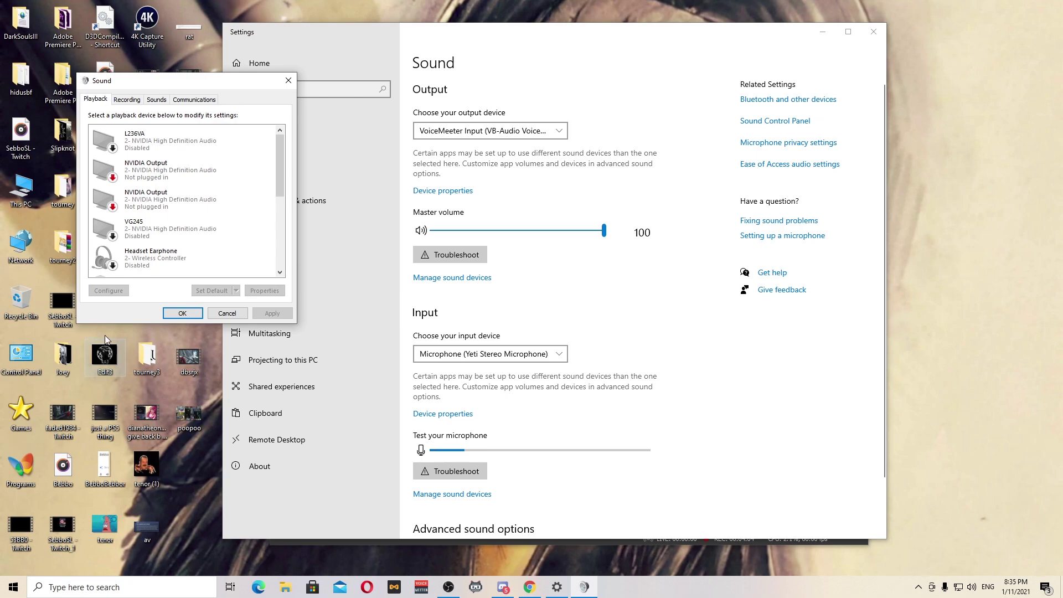
{"action": "scroll", "coordinate": [138, 206], "scroll_direction": "down", "scroll_amount": 2}
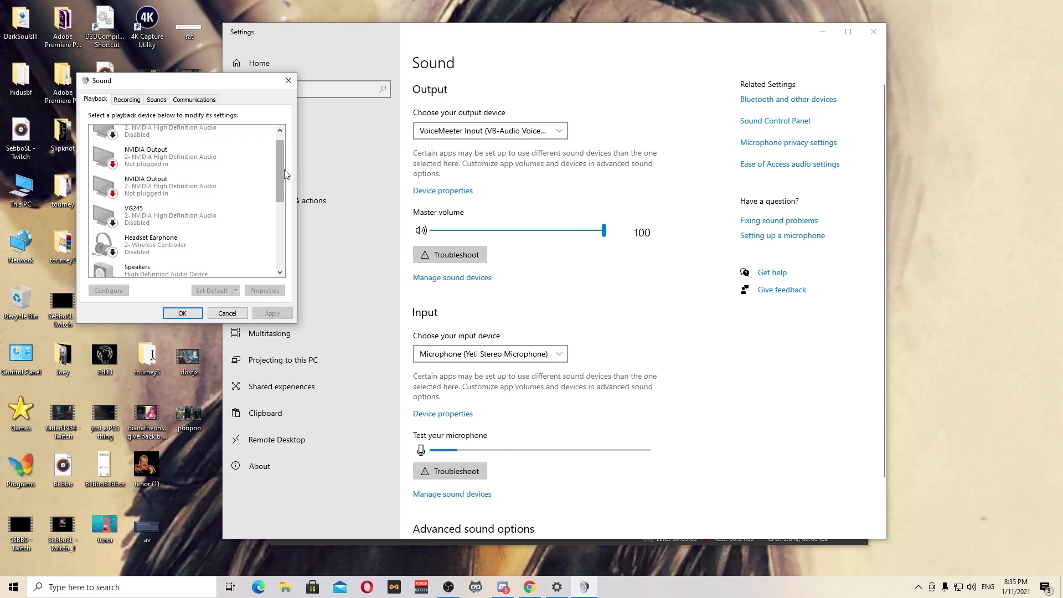
{"action": "left_click_drag", "start_coordinate": [284, 169], "coordinate": [294, 194]}
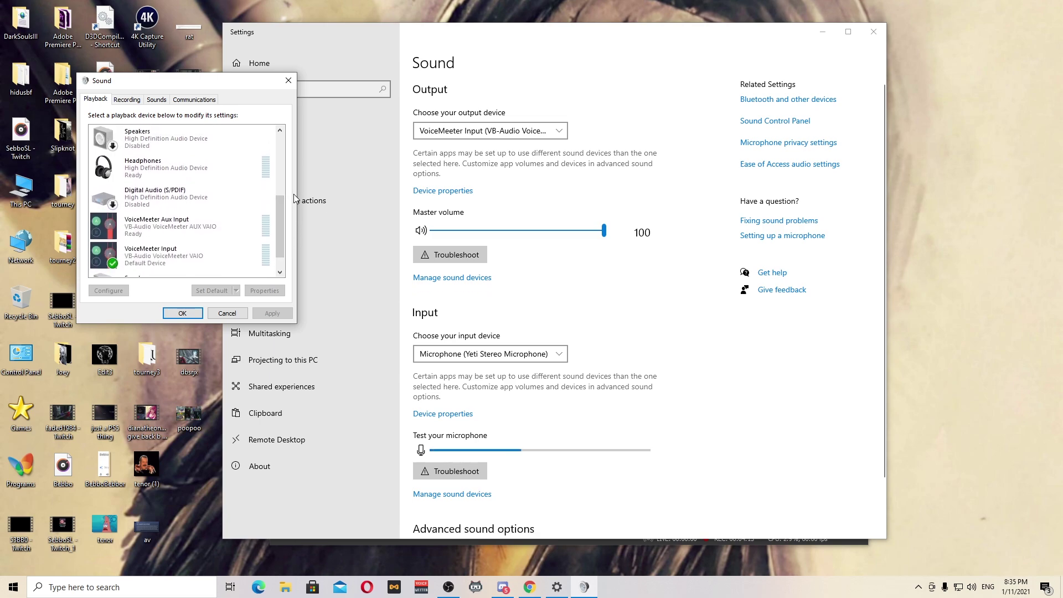
- Browse the playback list, selecting Headphones, VoiceMeeter Aux Input and VoiceMeeter Input in turn
{"action": "right_click", "coordinate": [197, 174]}
{"action": "left_click", "coordinate": [202, 173]}
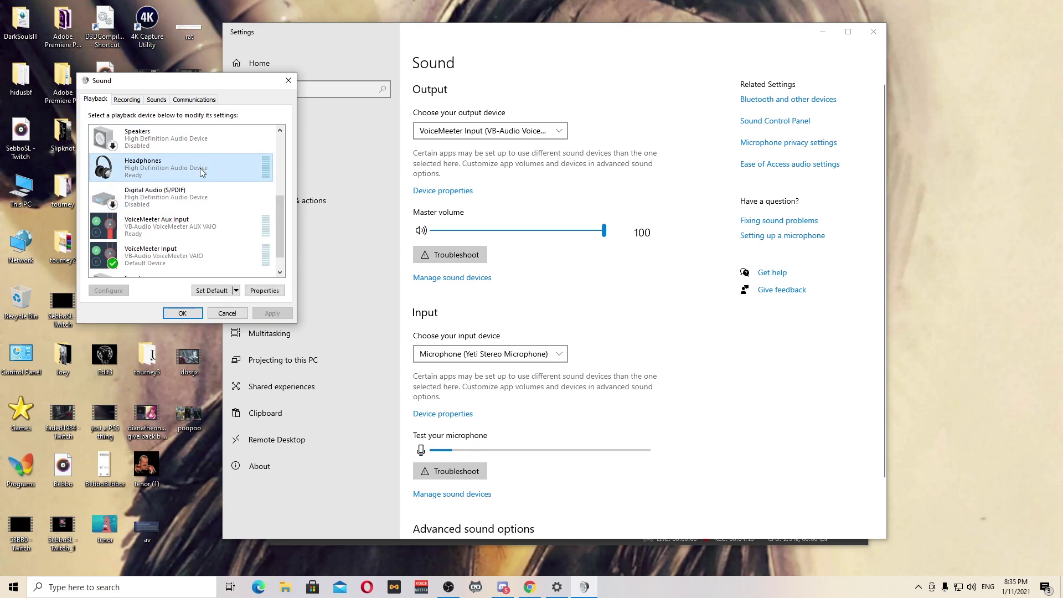
{"action": "scroll", "coordinate": [182, 200], "scroll_direction": "down", "scroll_amount": 1}
{"action": "left_click", "coordinate": [149, 213]}
{"action": "left_click", "coordinate": [148, 227]}
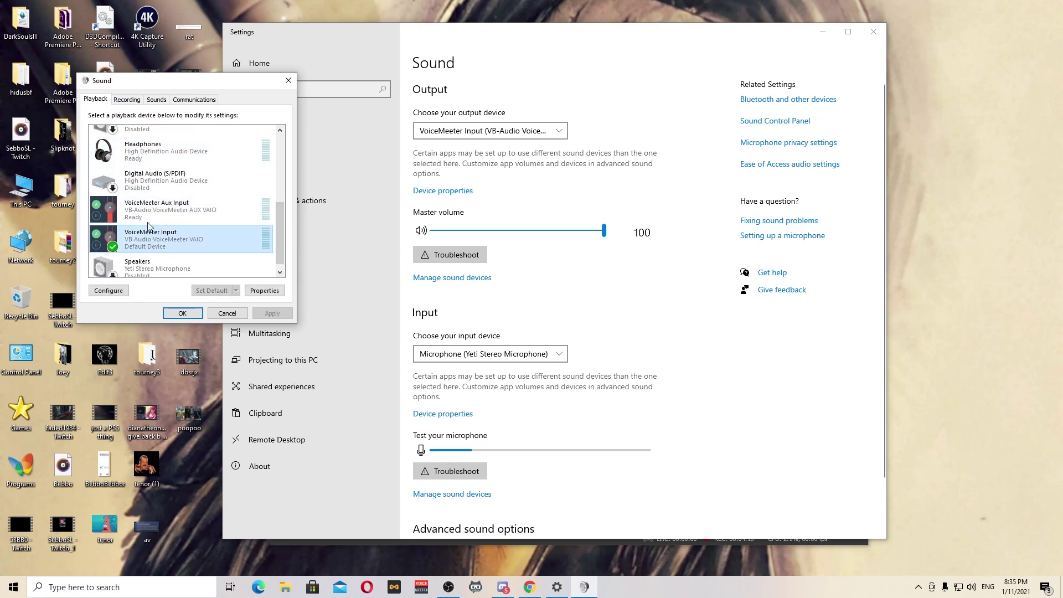
{"action": "left_click", "coordinate": [148, 213]}
{"action": "left_click", "coordinate": [148, 233]}
{"action": "left_click", "coordinate": [149, 213]}
{"action": "left_click", "coordinate": [148, 233]}
{"action": "left_click", "coordinate": [166, 212]}
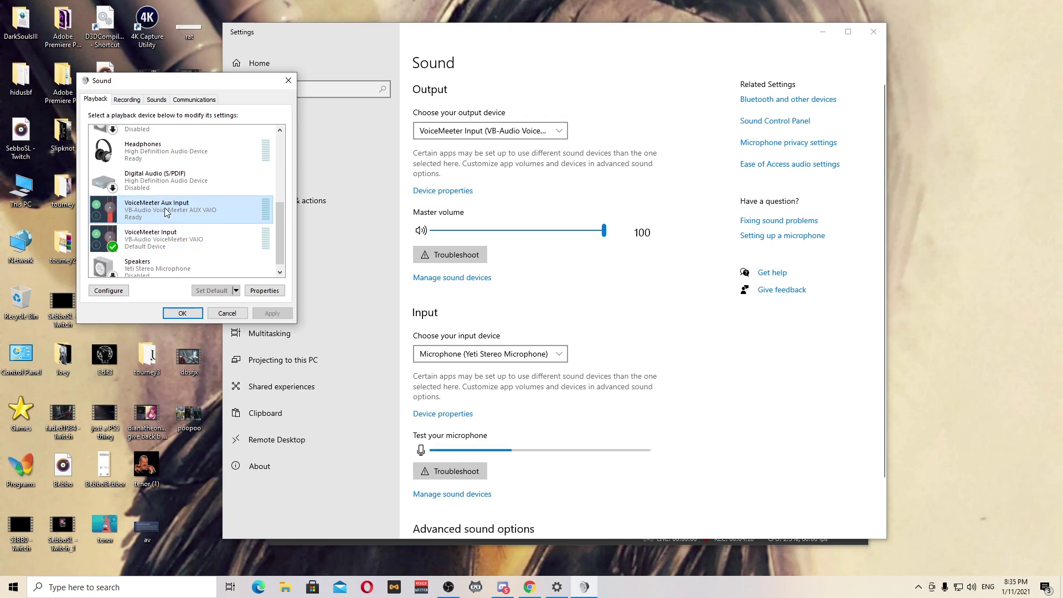
{"action": "left_click", "coordinate": [156, 148]}
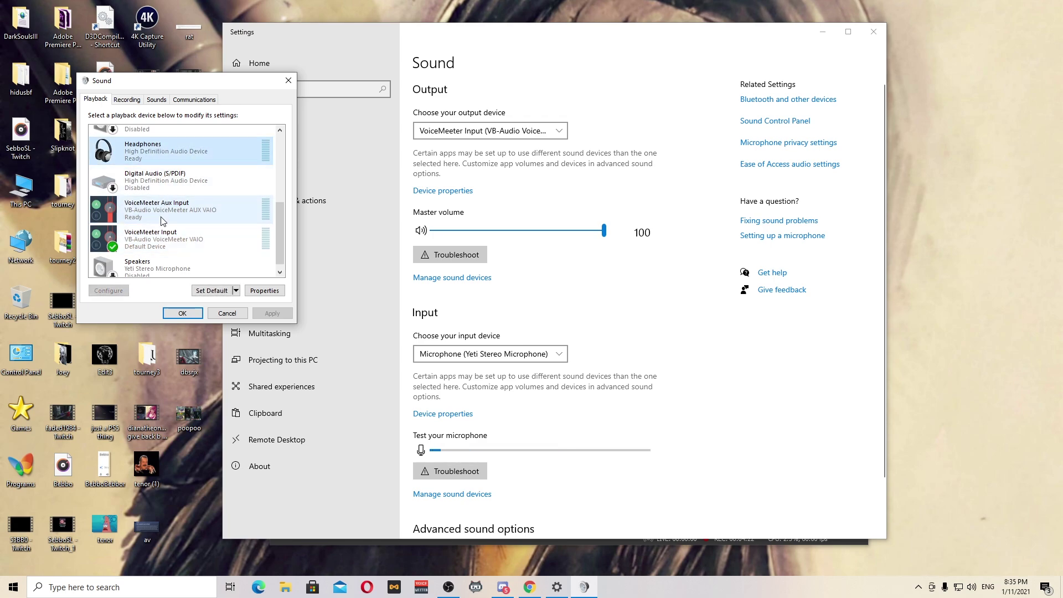
{"action": "left_click", "coordinate": [158, 212]}
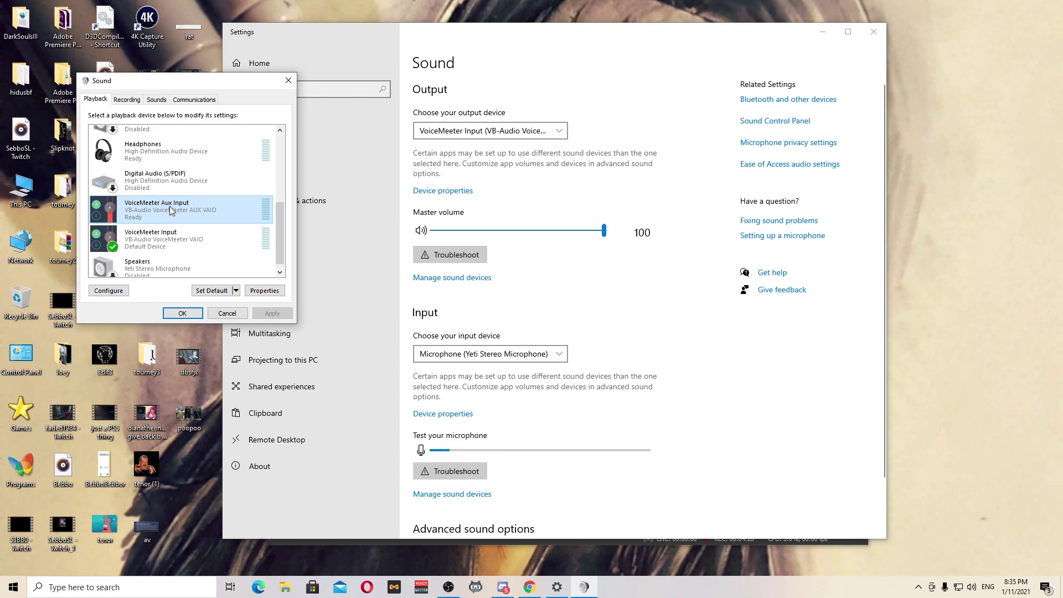
{"action": "left_click", "coordinate": [148, 244]}
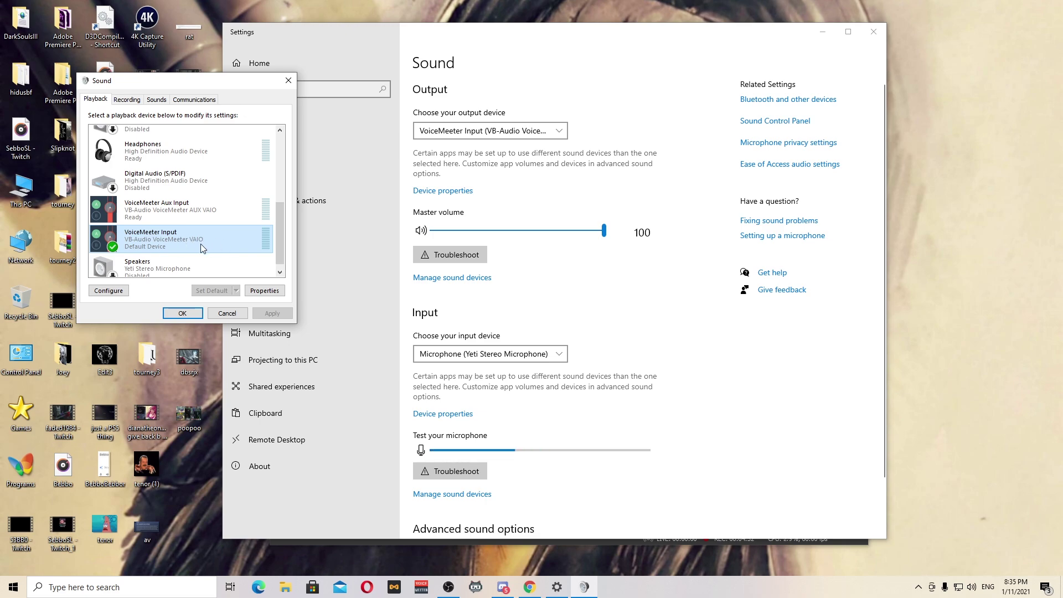
{"action": "left_click", "coordinate": [197, 211]}
{"action": "key", "text": "Down"}
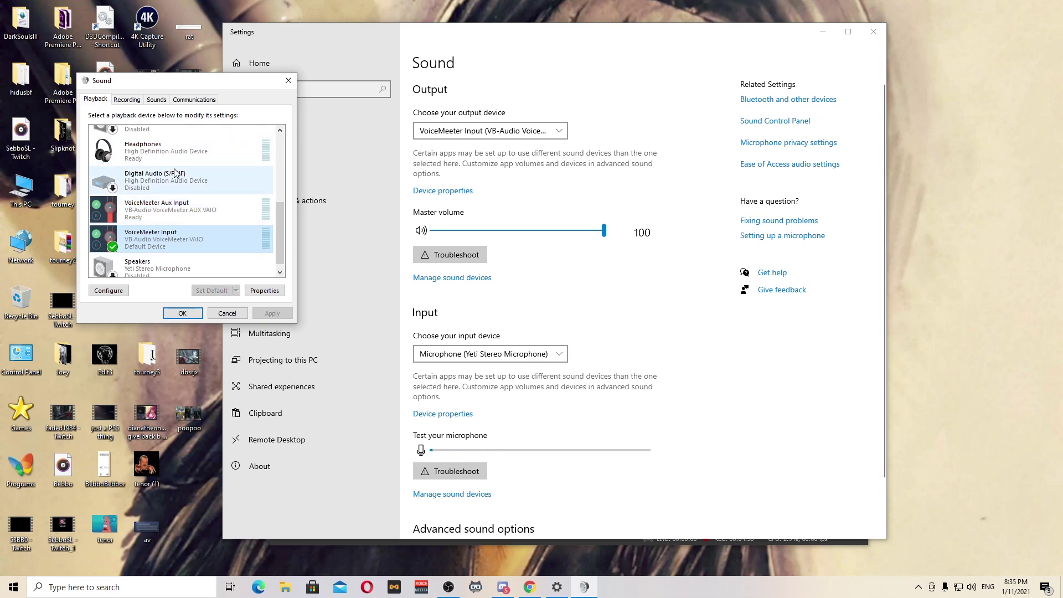
{"action": "left_click", "coordinate": [166, 150]}
{"action": "left_click", "coordinate": [163, 217]}
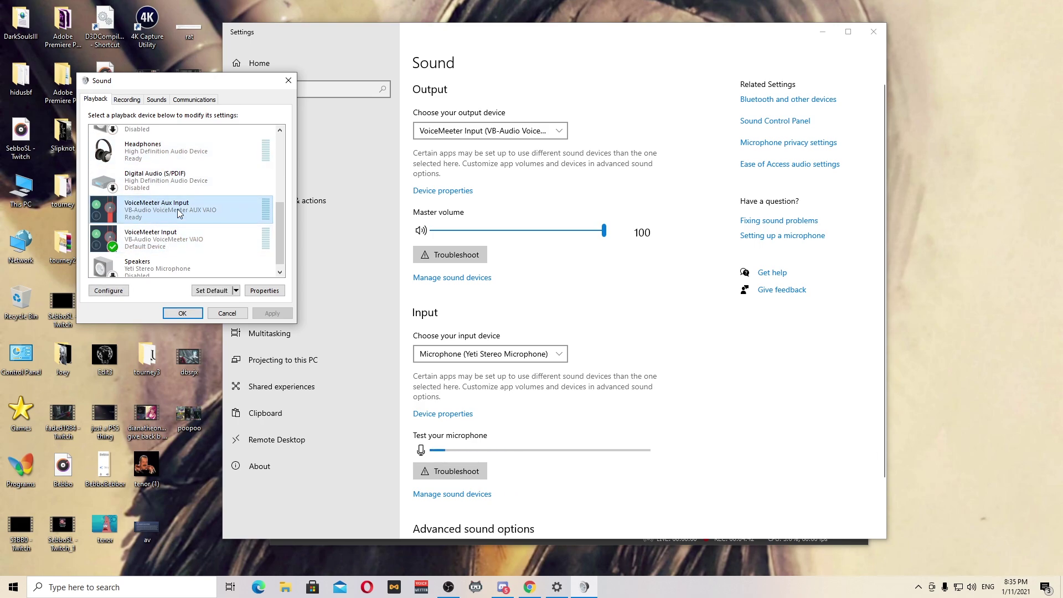
{"action": "left_click", "coordinate": [215, 246]}
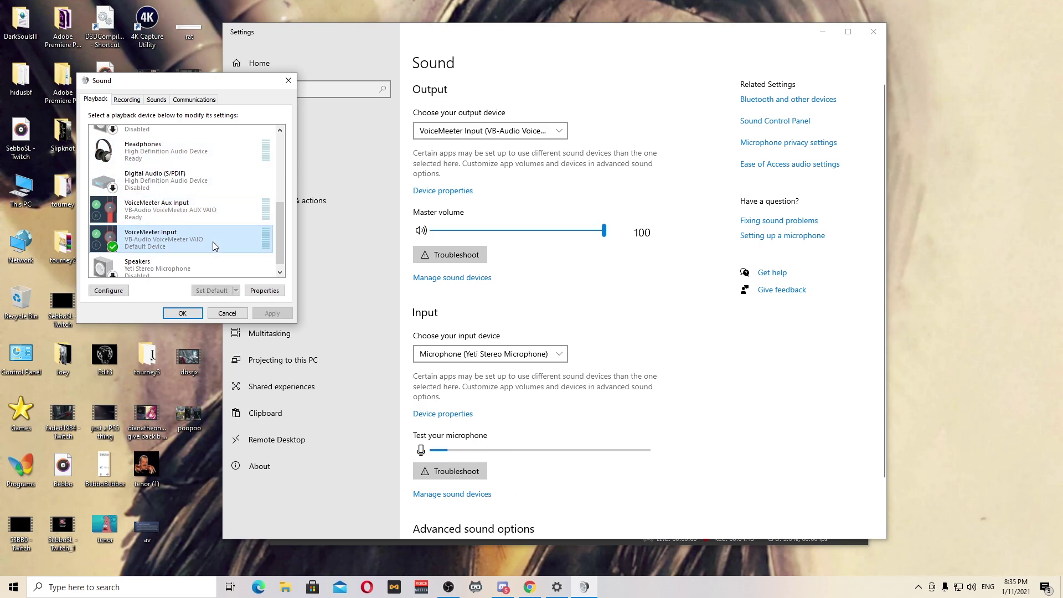
{"action": "left_click", "coordinate": [174, 218]}
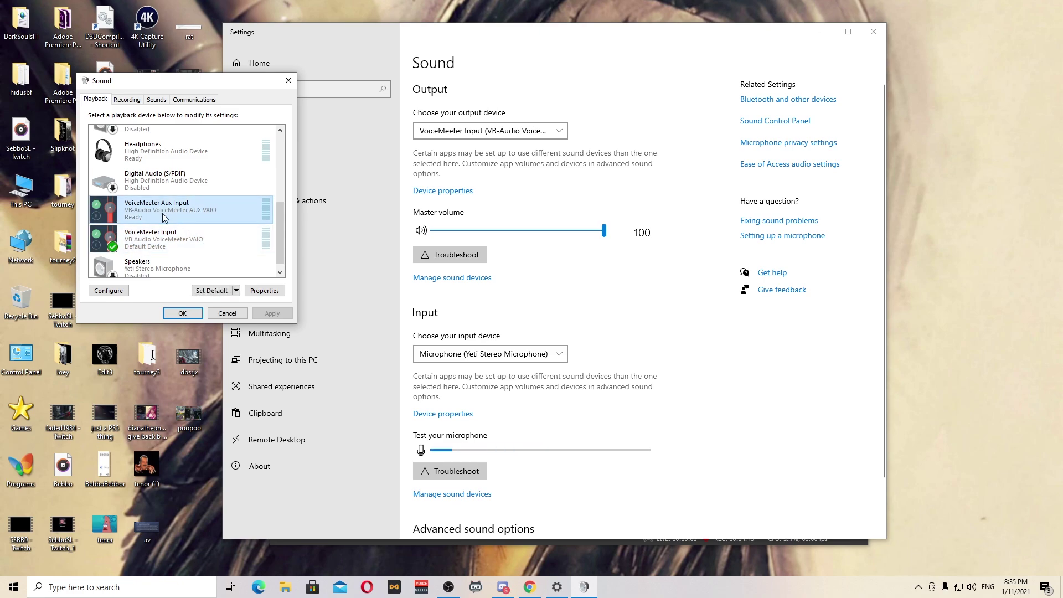
- Inspect the right-click options of VoiceMeeter Aux Input and VoiceMeeter Input without changing anything
{"action": "right_click", "coordinate": [159, 203]}
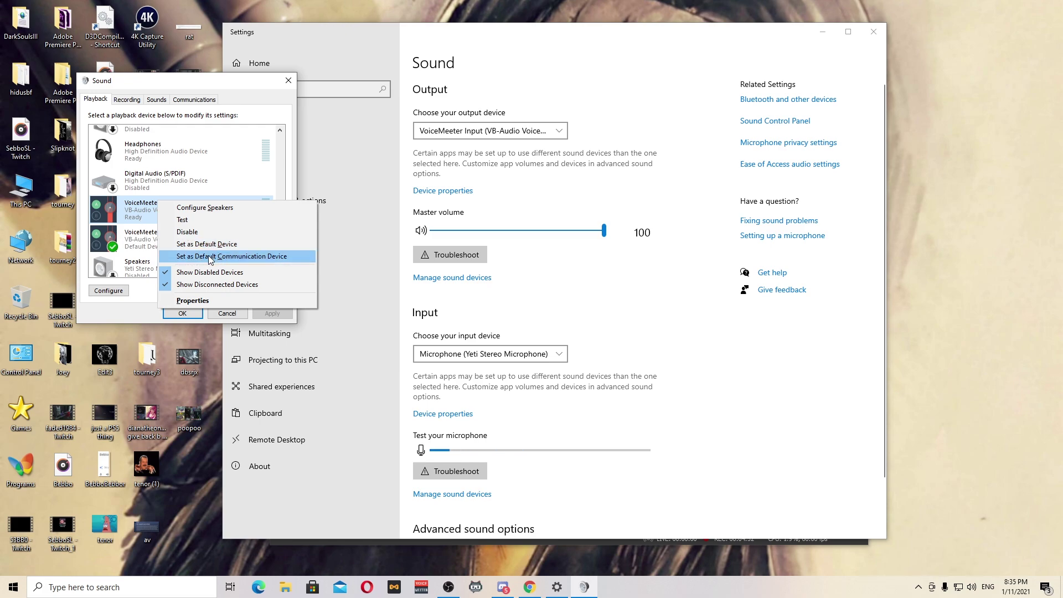
{"action": "left_click", "coordinate": [138, 223]}
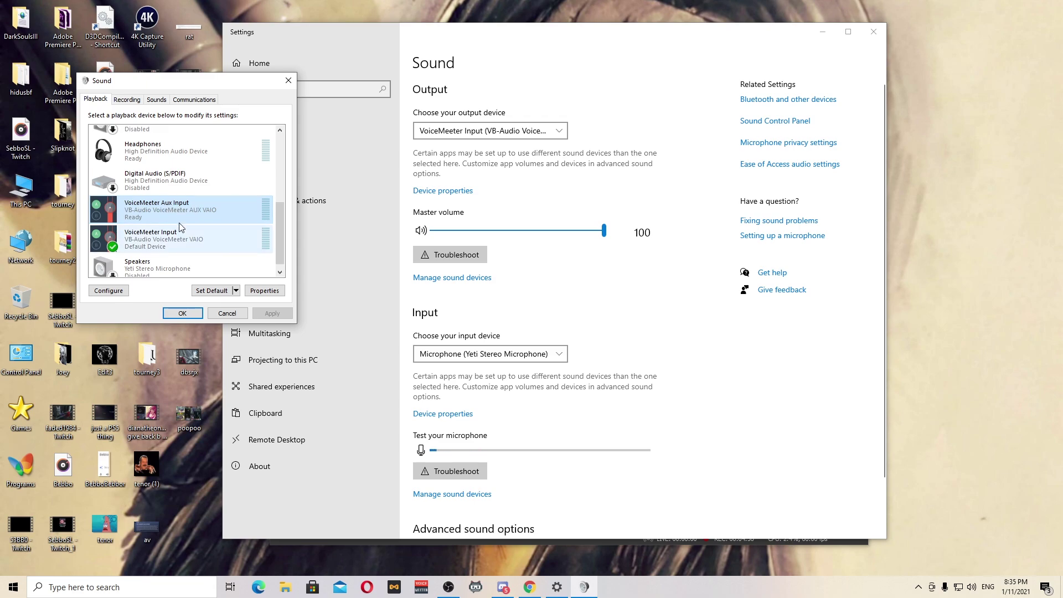
{"action": "left_click", "coordinate": [160, 244]}
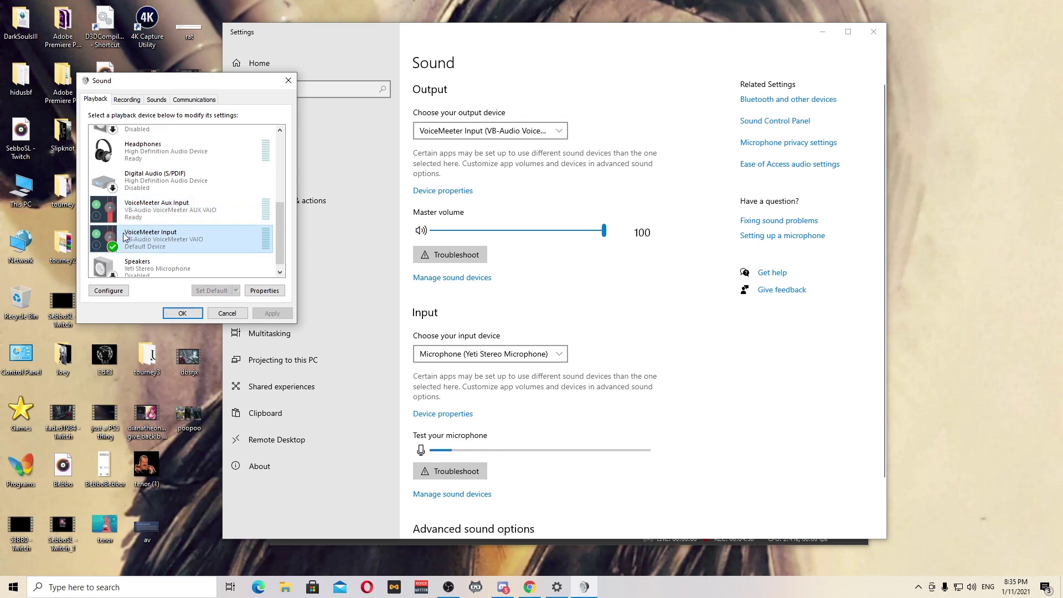
{"action": "right_click", "coordinate": [195, 241]}
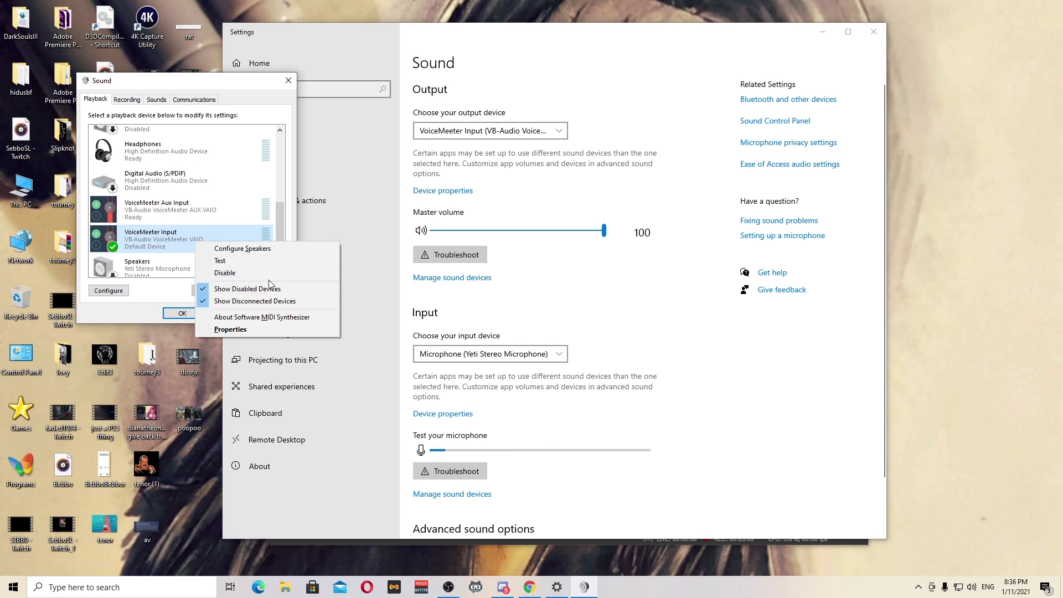
{"action": "left_click", "coordinate": [157, 255]}
{"action": "right_click", "coordinate": [147, 208]}
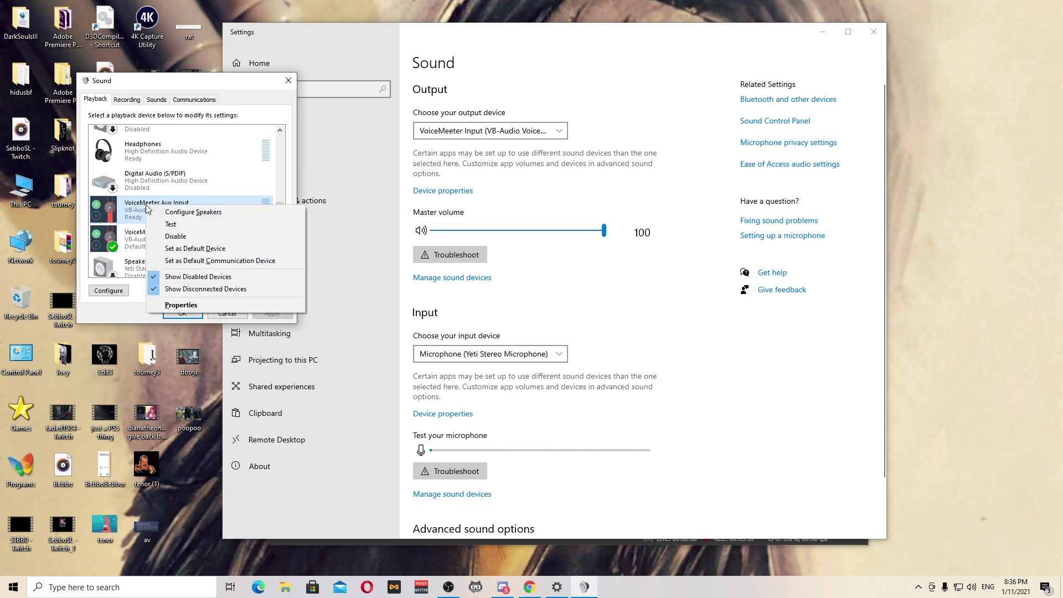
{"action": "left_click", "coordinate": [127, 233]}
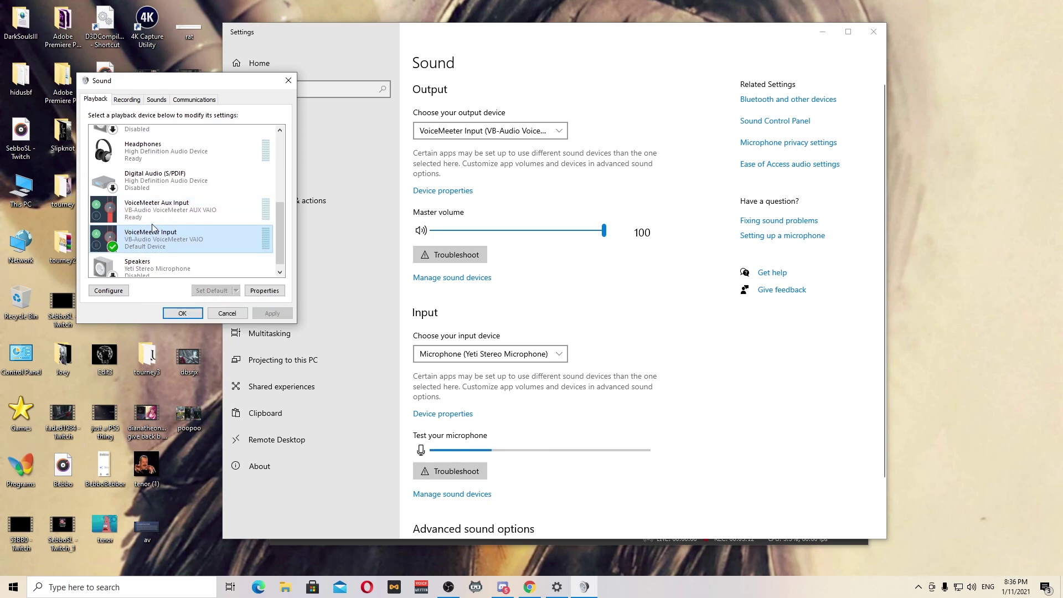
{"action": "left_click", "coordinate": [178, 206]}
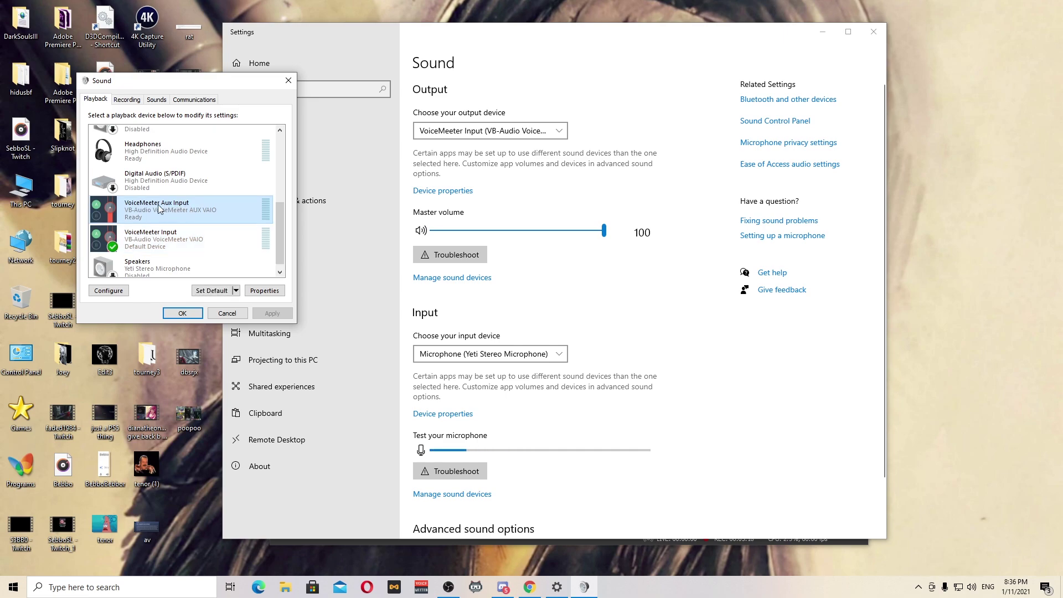
{"action": "left_click", "coordinate": [111, 244]}
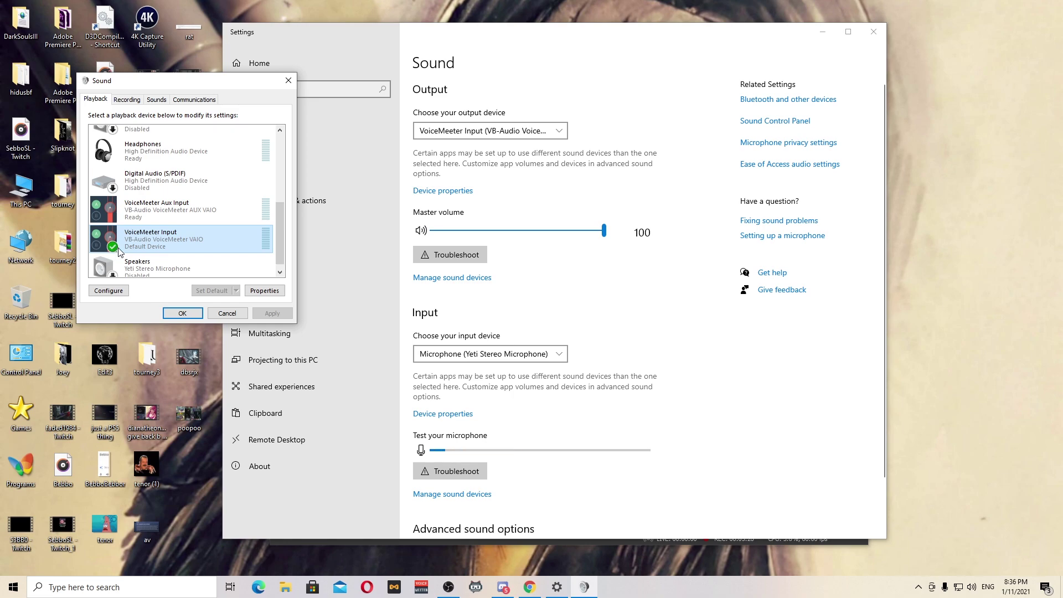
{"action": "right_click", "coordinate": [171, 240]}
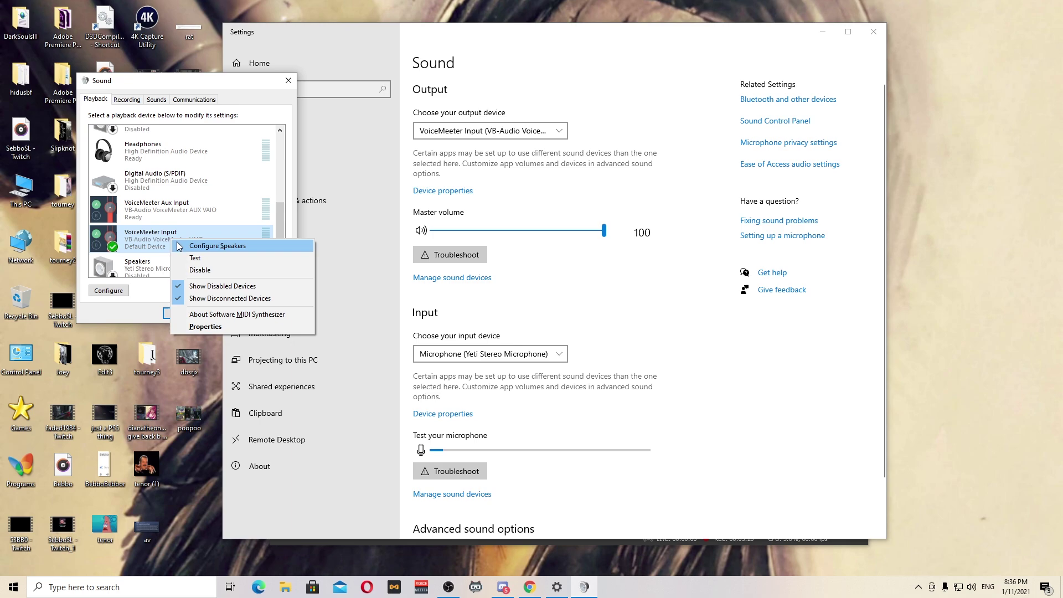
{"action": "left_click", "coordinate": [140, 243]}
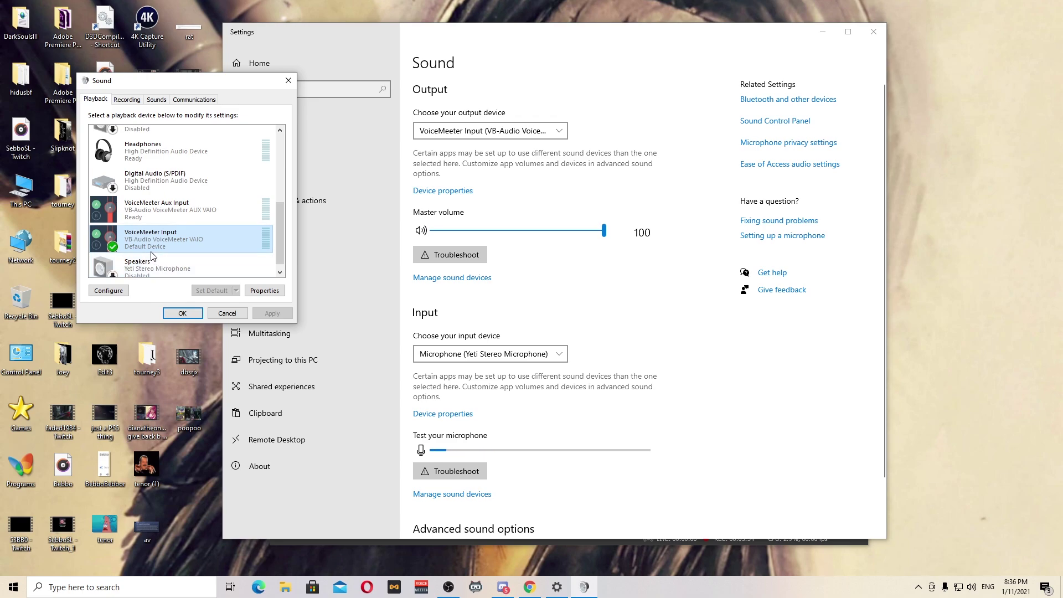
- Reselect VoiceMeeter Input as the default and close the Sound panel with OK
{"action": "scroll", "coordinate": [191, 222], "scroll_direction": "up", "scroll_amount": 1}
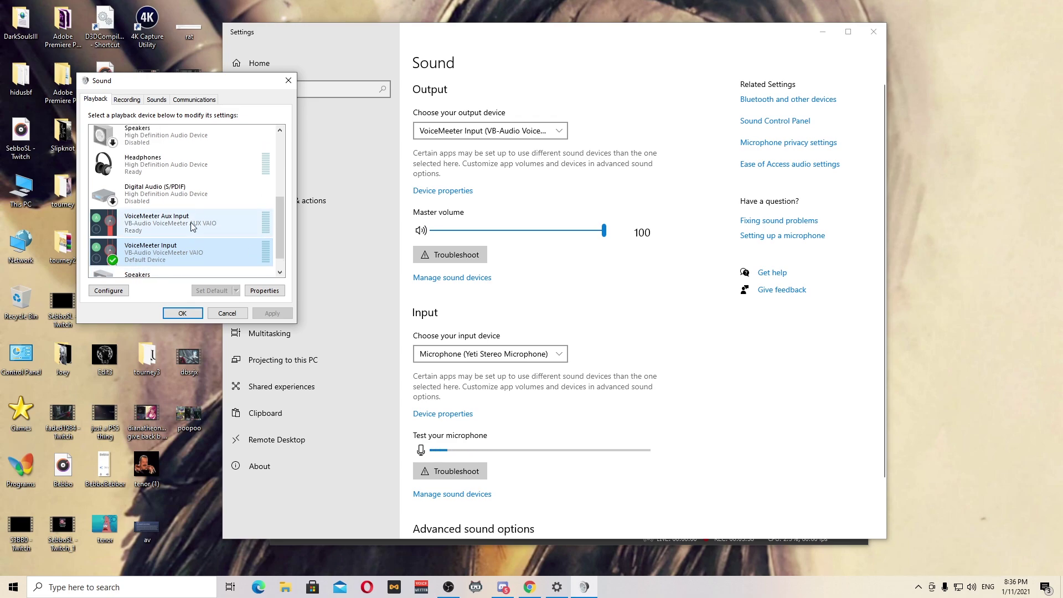
{"action": "left_click", "coordinate": [165, 162]}
{"action": "left_click", "coordinate": [153, 230]}
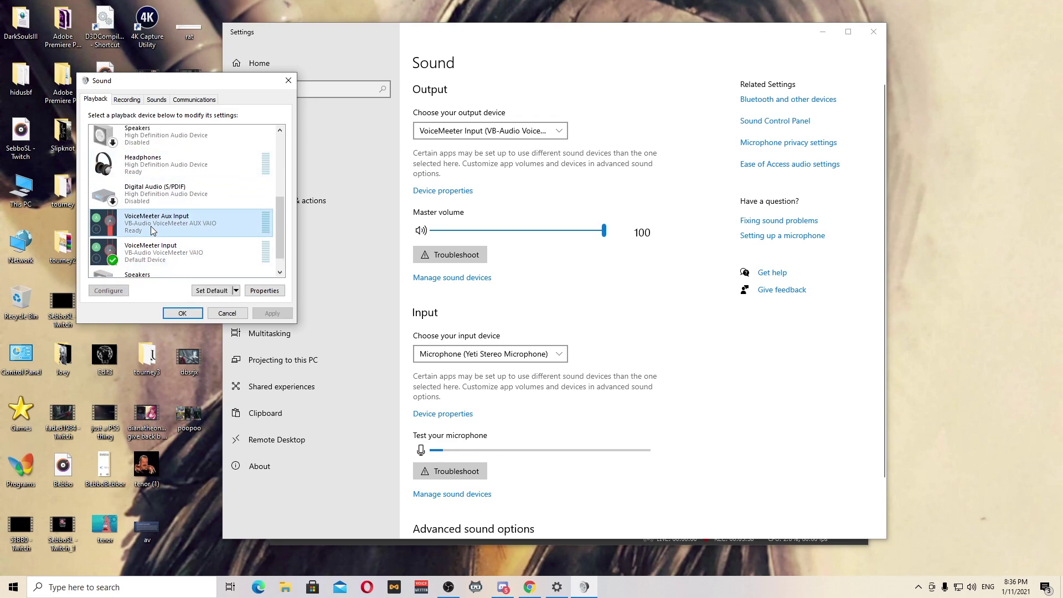
{"action": "left_click", "coordinate": [158, 264]}
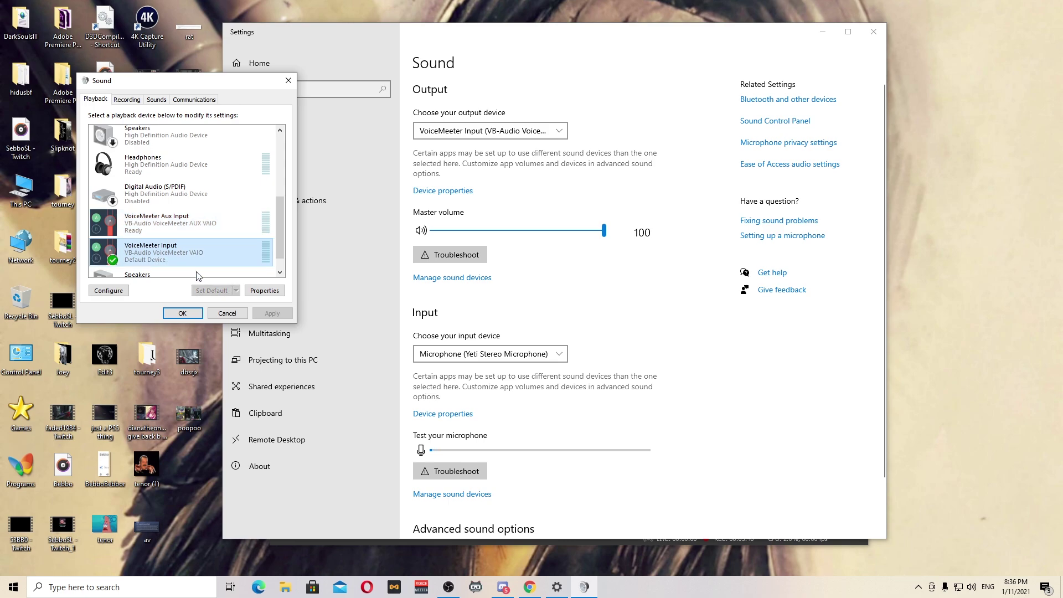
{"action": "left_click", "coordinate": [183, 314]}
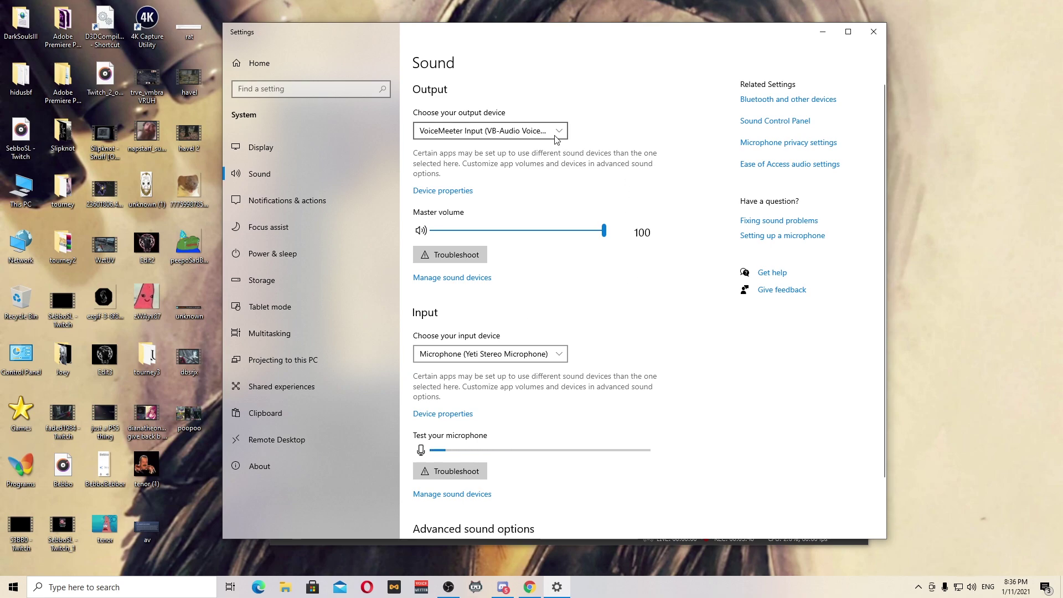
- Leave VoiceMeeter Input selected as the Windows output device
{"action": "left_click", "coordinate": [526, 137]}
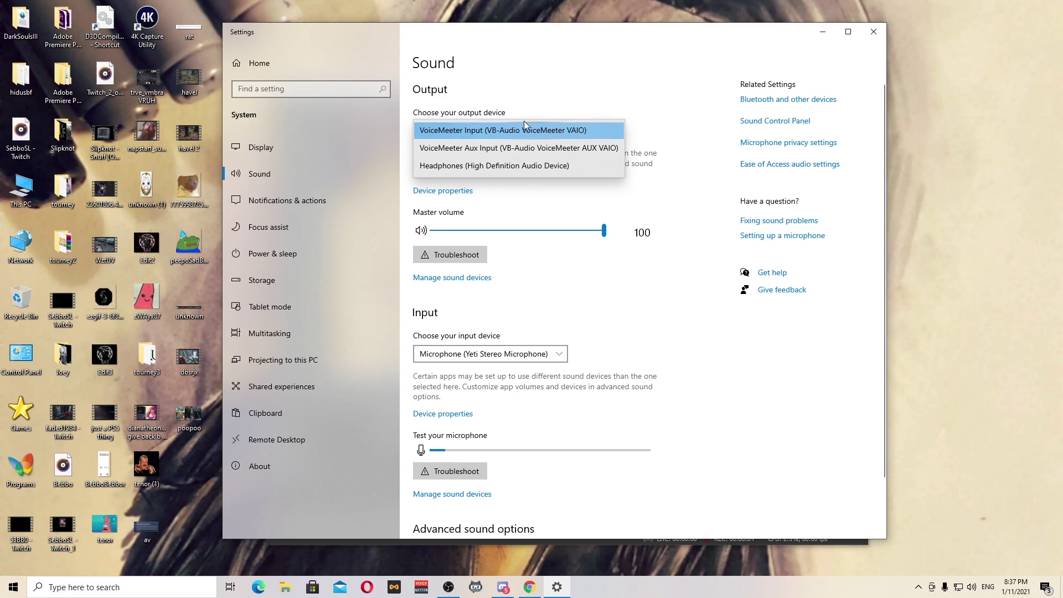
{"action": "left_click", "coordinate": [659, 122]}
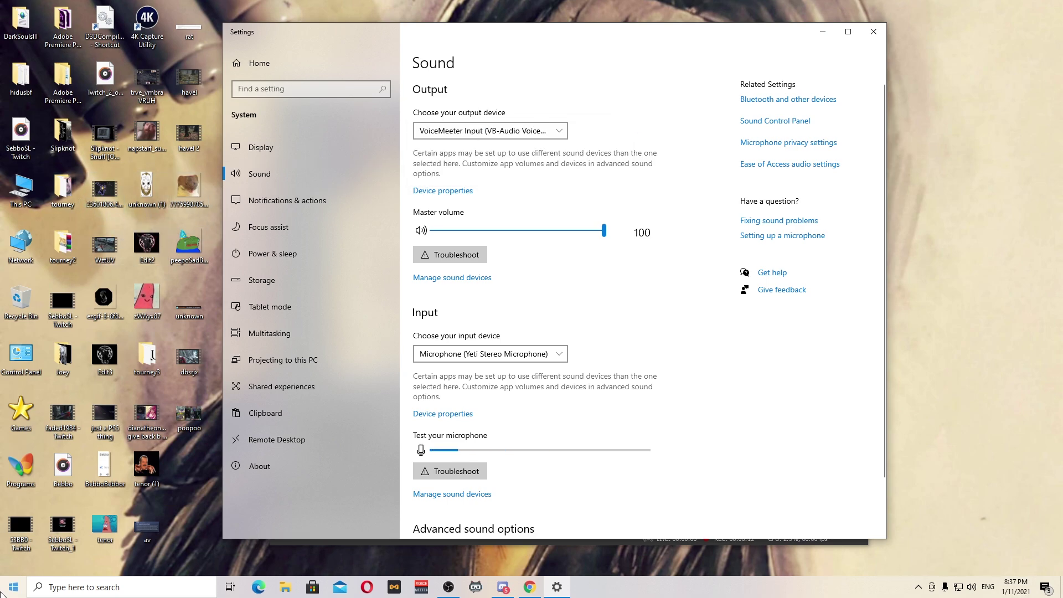
{"action": "left_click", "coordinate": [474, 128]}
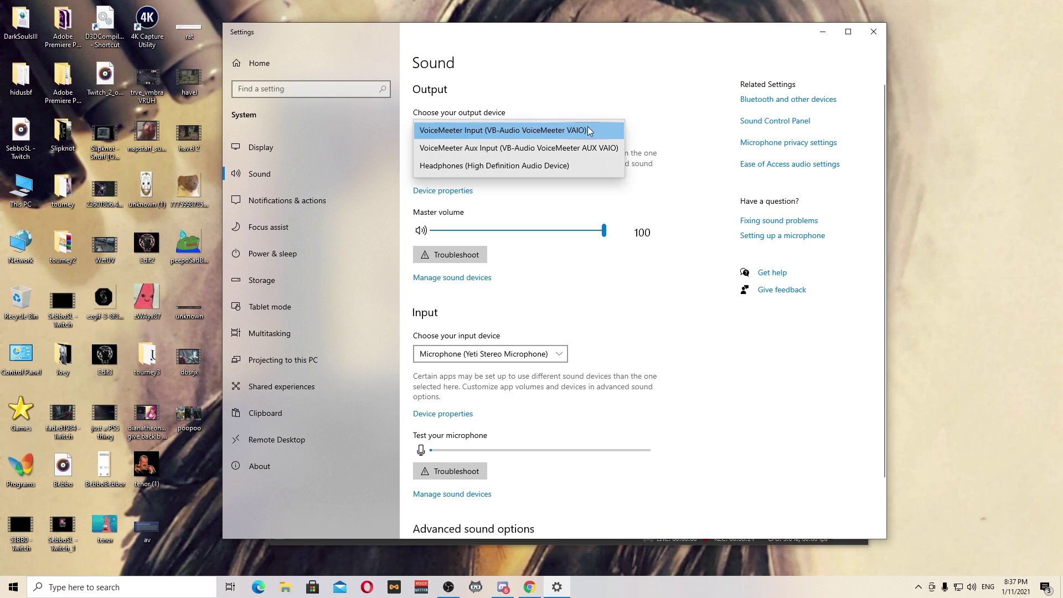
{"action": "left_click", "coordinate": [530, 101]}
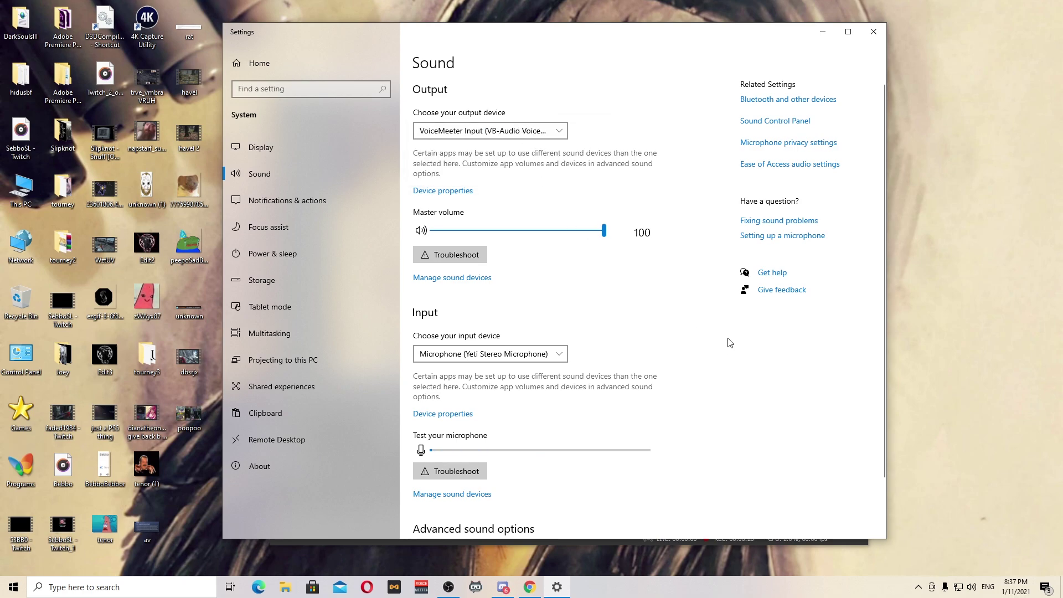
- Keep Microphone (Yeti Stereo Microphone) as the input device and minimize Settings
{"action": "scroll", "coordinate": [733, 326], "scroll_direction": "down", "scroll_amount": 2}
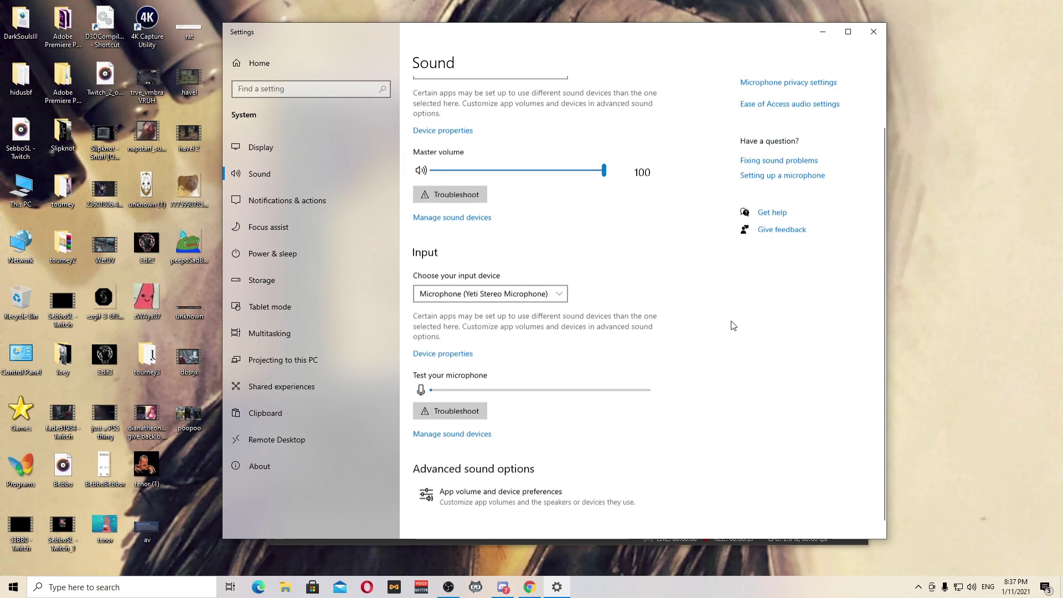
{"action": "left_click", "coordinate": [523, 286]}
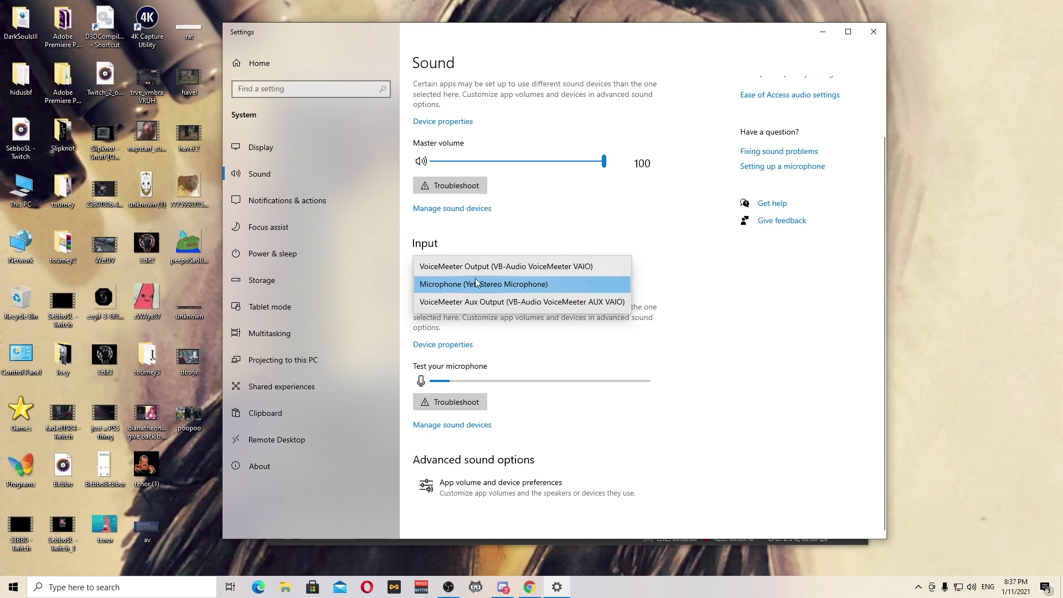
{"action": "left_click", "coordinate": [709, 308]}
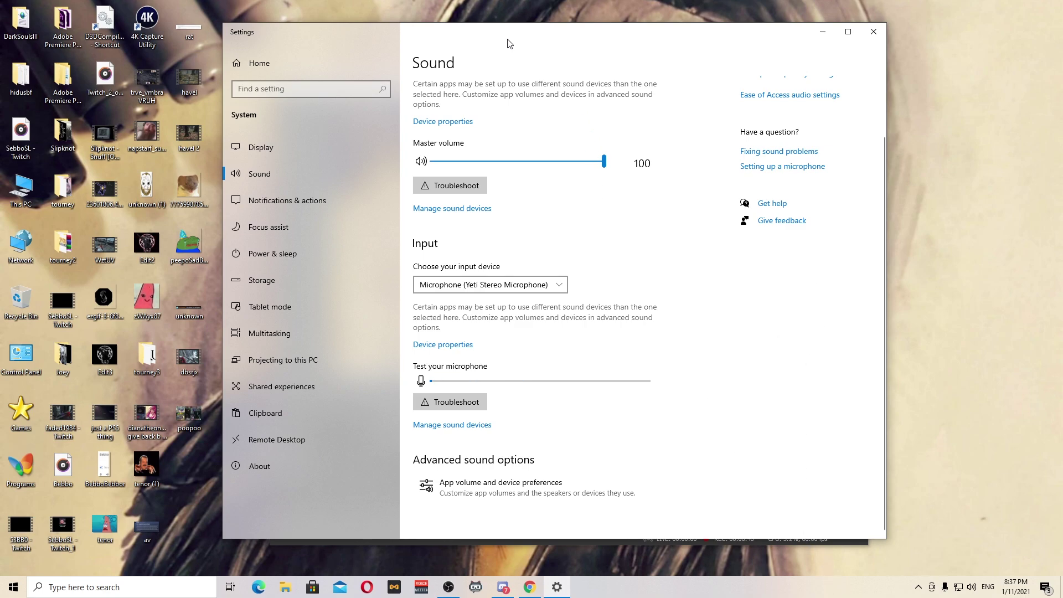
{"action": "left_click_drag", "start_coordinate": [506, 42], "coordinate": [554, 50]}
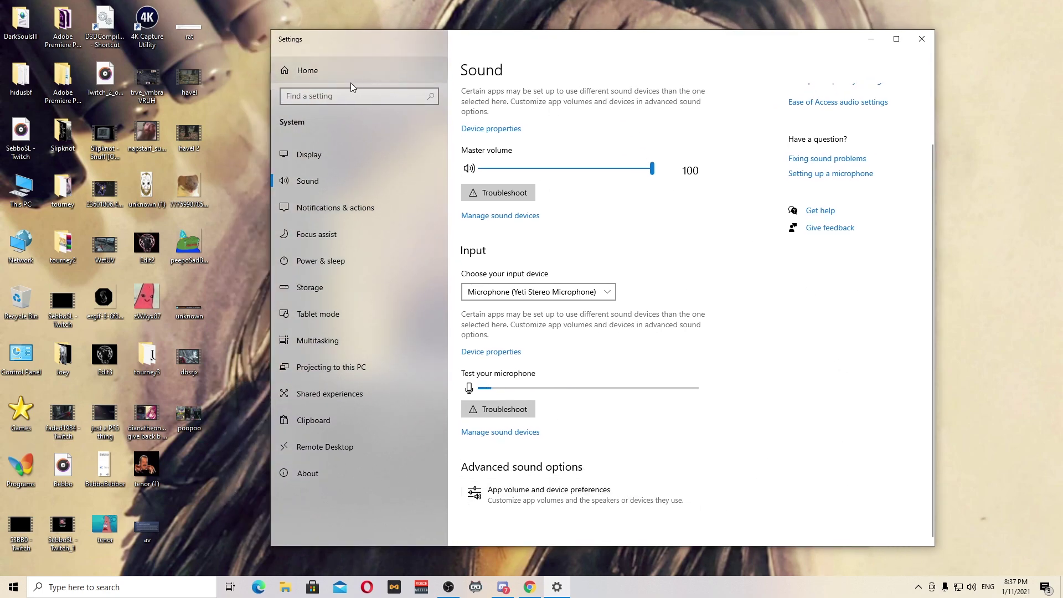
{"action": "left_click", "coordinate": [871, 40]}
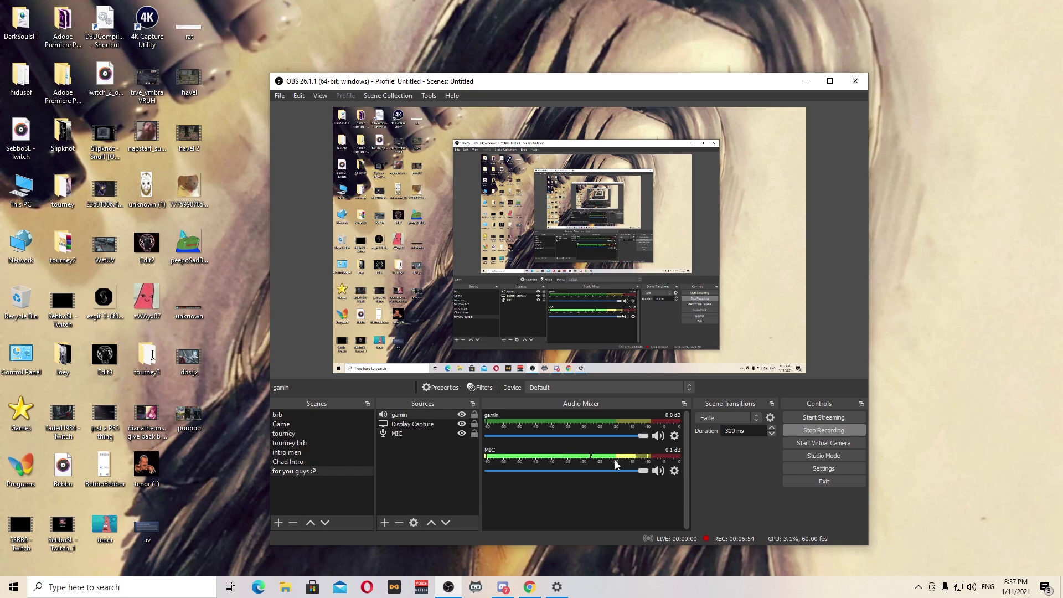
- Add an Audio Output Capture source 'AUX' on VoiceMeeter Aux Input (VB-Audio VoiceMeeter AUX VAIO)
{"action": "left_click", "coordinate": [391, 487]}
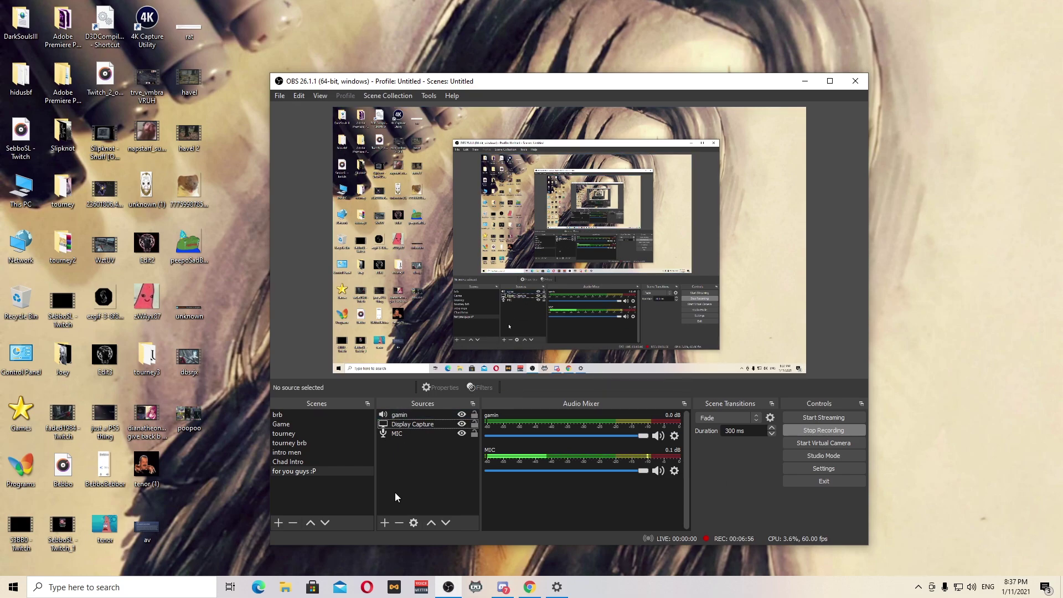
{"action": "left_click", "coordinate": [384, 523]}
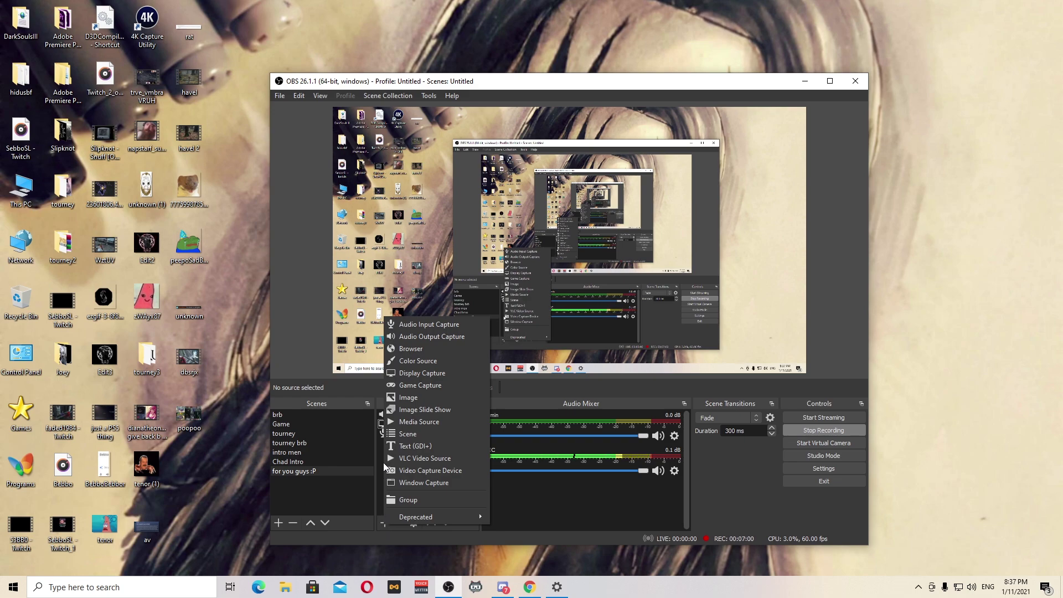
{"action": "left_click", "coordinate": [419, 336]}
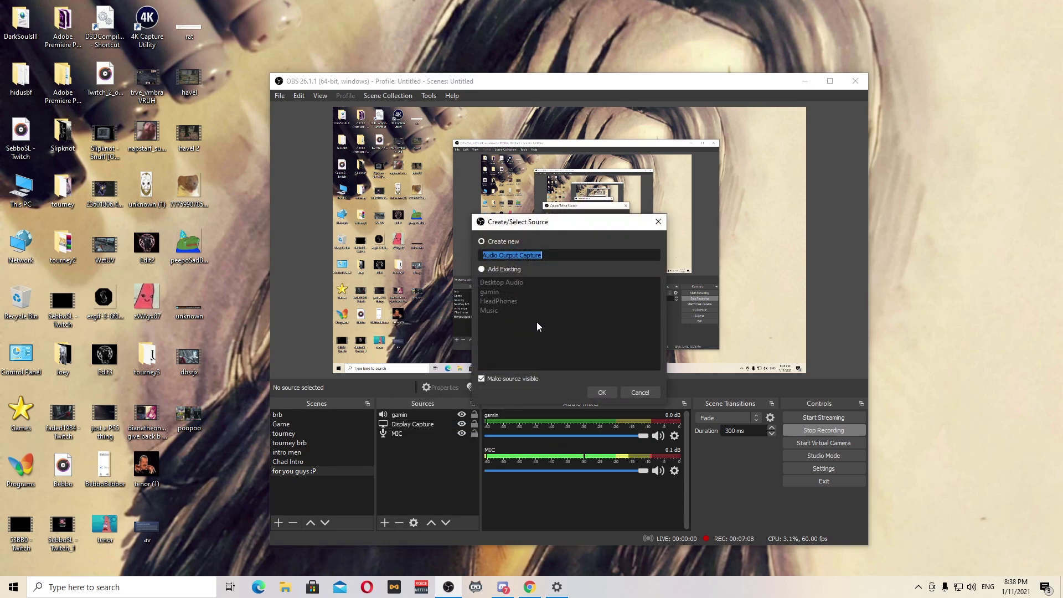
{"action": "type", "text": "AUX"}
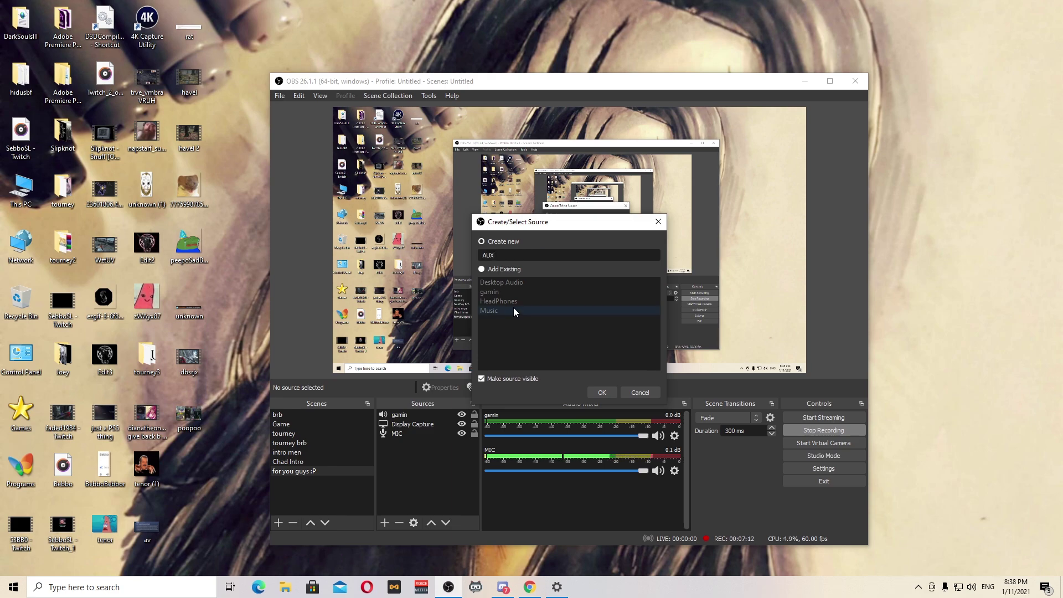
{"action": "left_click", "coordinate": [600, 392]}
{"action": "left_click", "coordinate": [532, 173]}
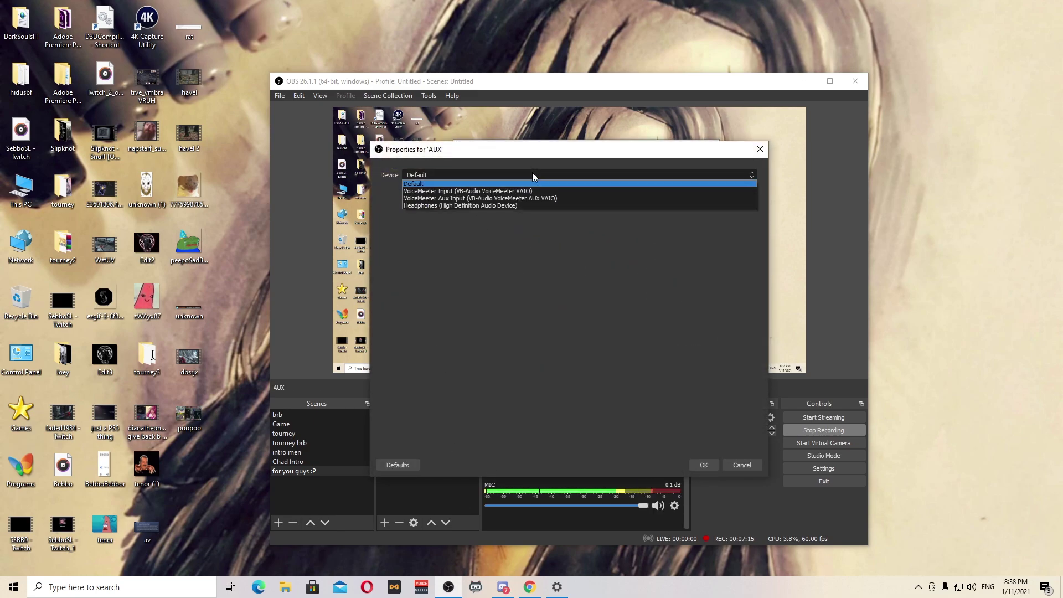
{"action": "left_click", "coordinate": [451, 198]}
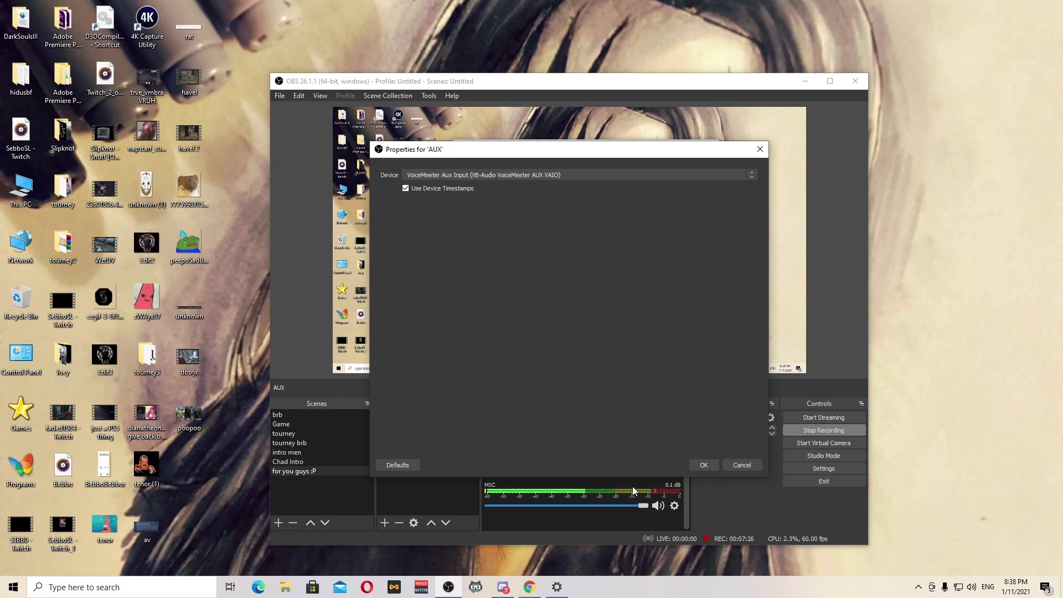
{"action": "left_click", "coordinate": [702, 465]}
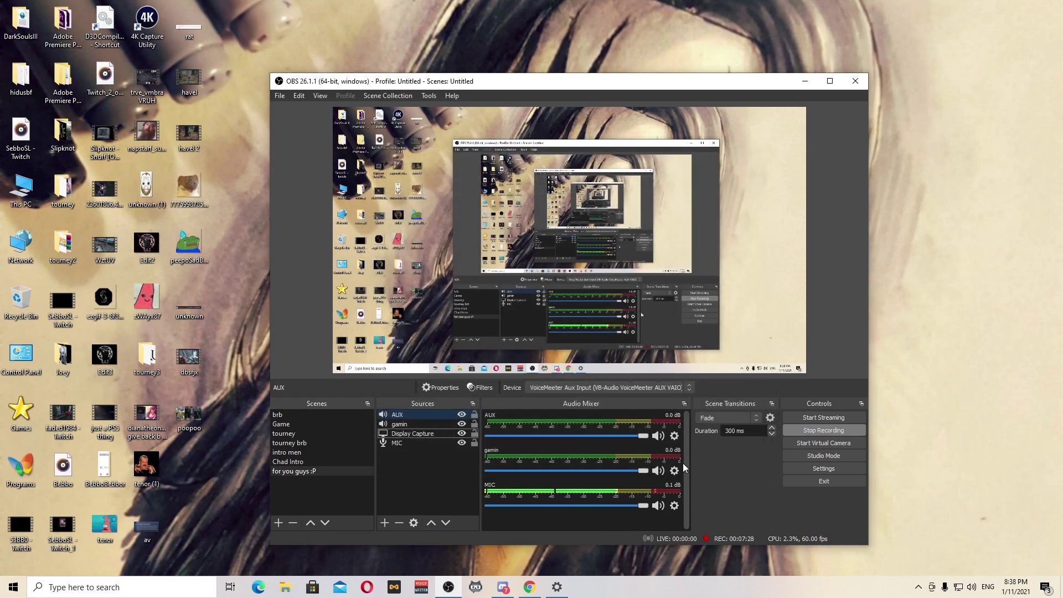
{"action": "left_click", "coordinate": [414, 424]}
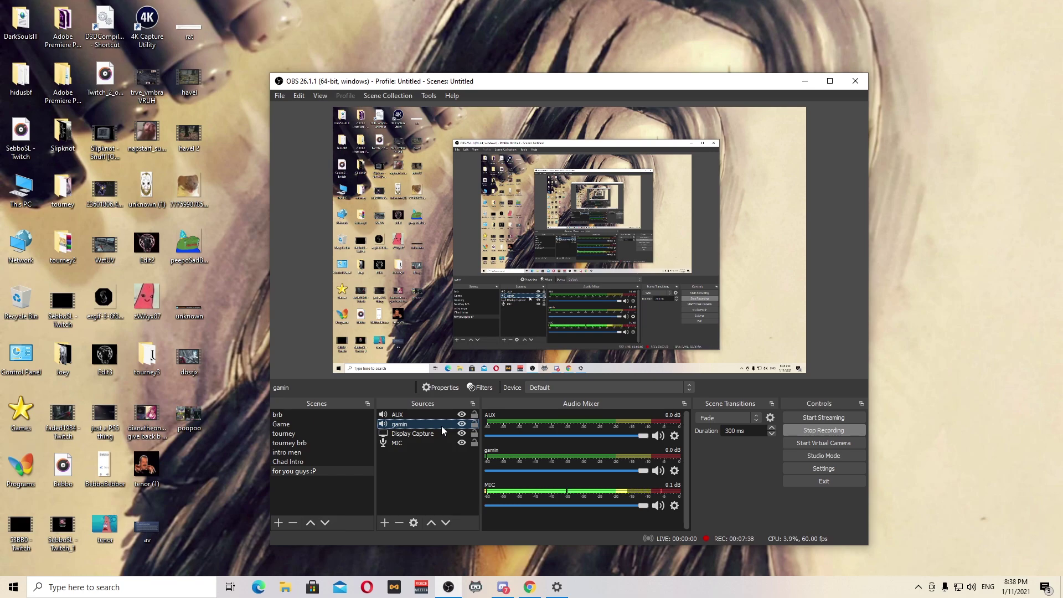
- Switch the gamin source's device from Default to VoiceMeeter Input (VB-Audio VoiceMeeter VAIO)
{"action": "double_click", "coordinate": [407, 428]}
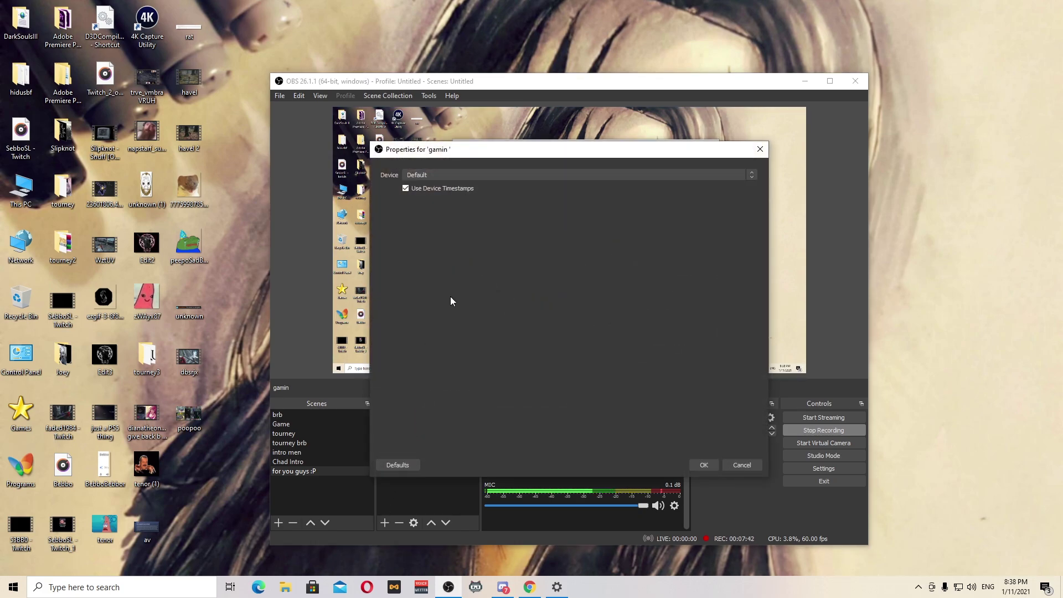
{"action": "left_click", "coordinate": [541, 176]}
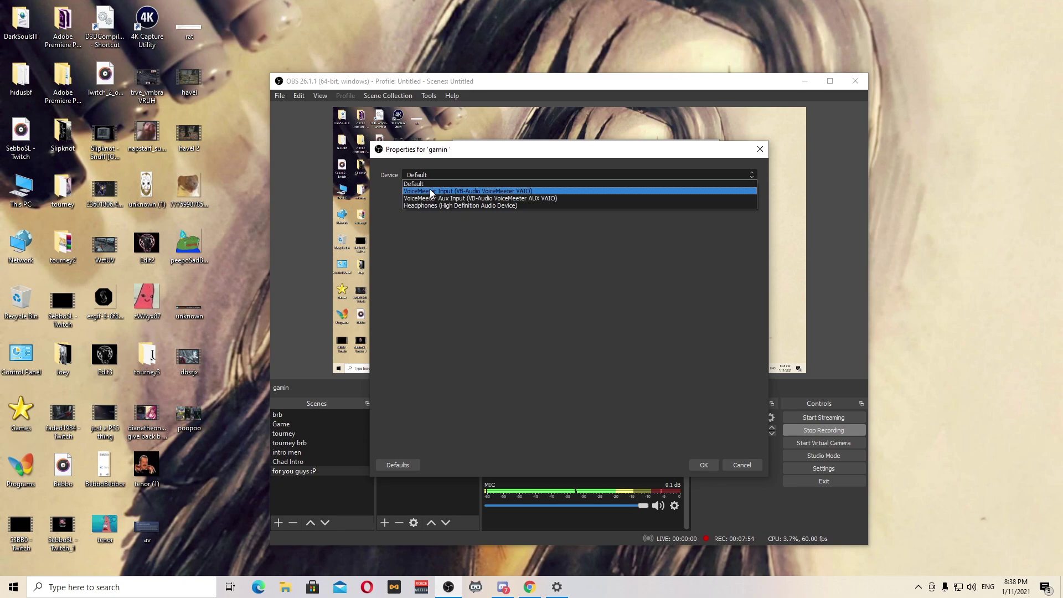
{"action": "left_click", "coordinate": [529, 191]}
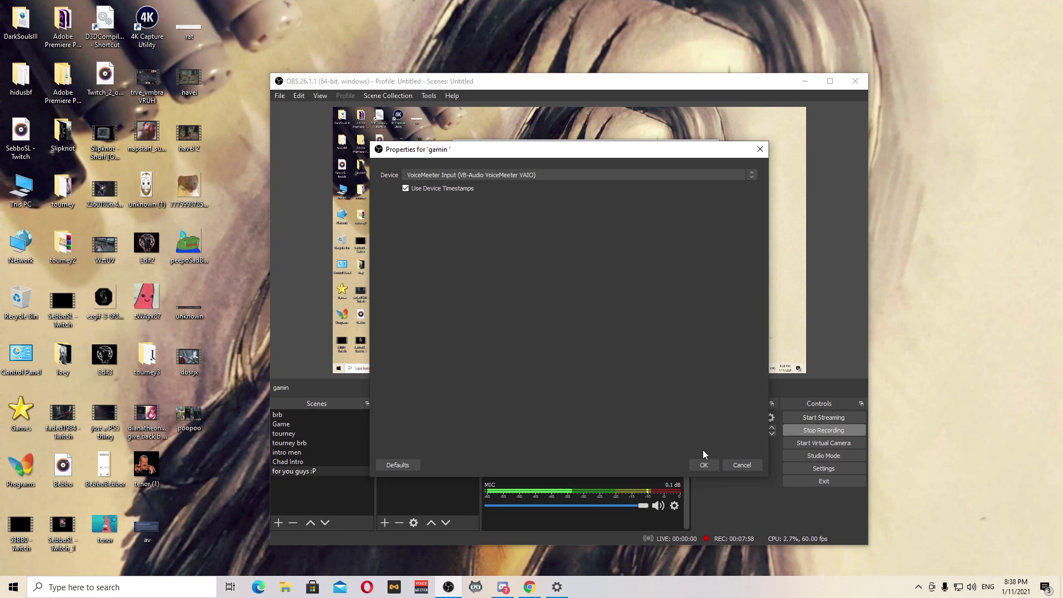
{"action": "left_click", "coordinate": [704, 464]}
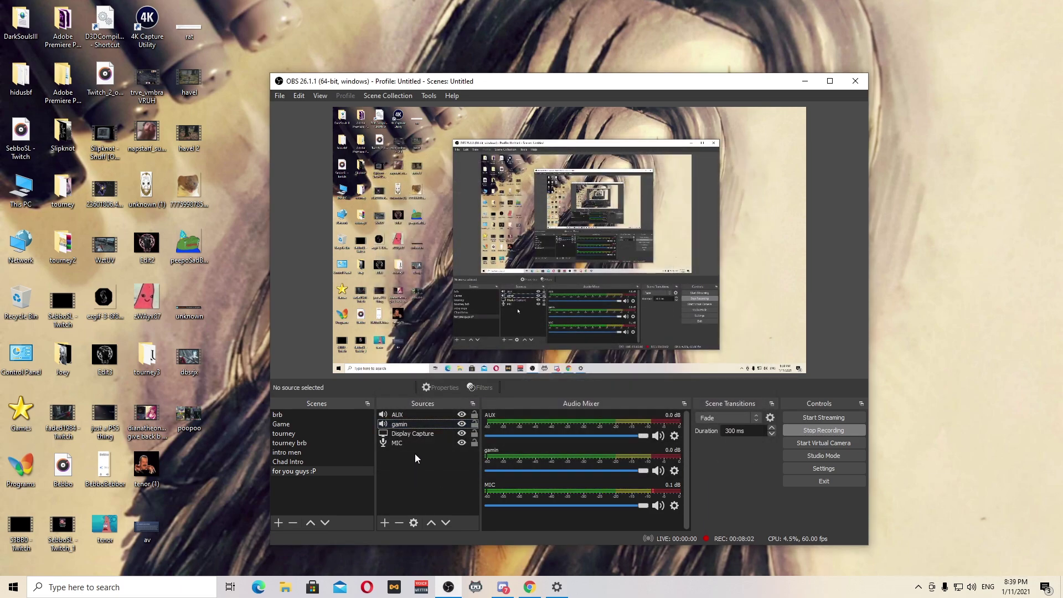
{"action": "left_click", "coordinate": [411, 413]}
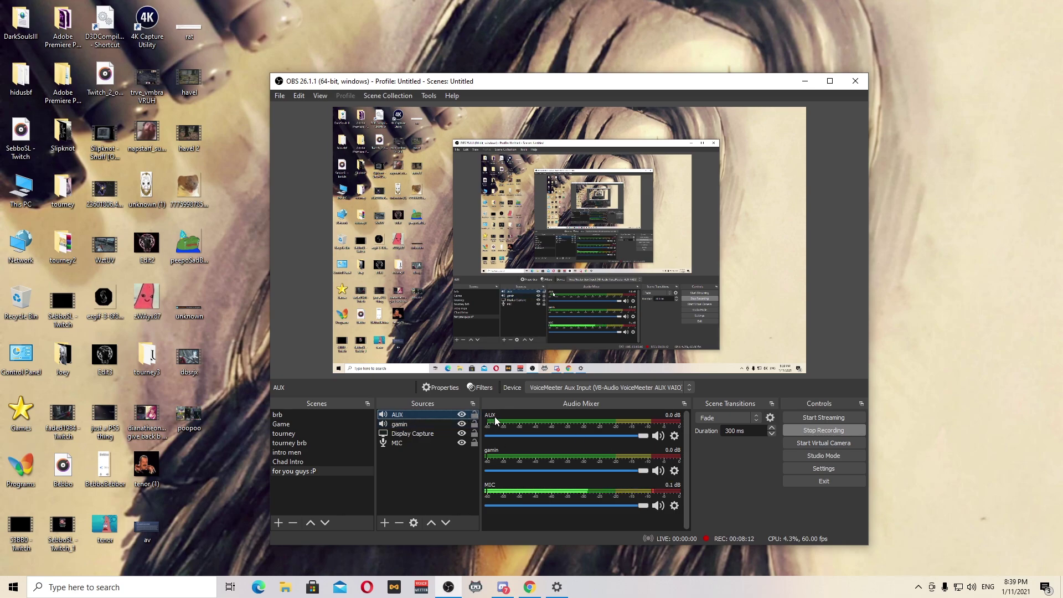
- In Advanced Audio Properties, untick audio track 2 for the AUX source
{"action": "left_click", "coordinate": [674, 436]}
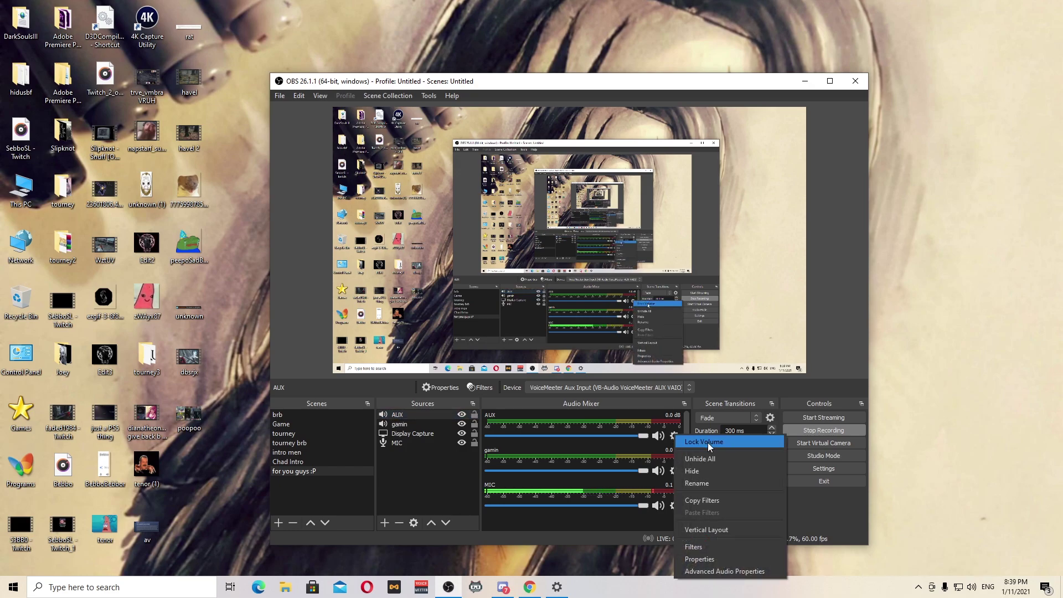
{"action": "left_click", "coordinate": [718, 571]}
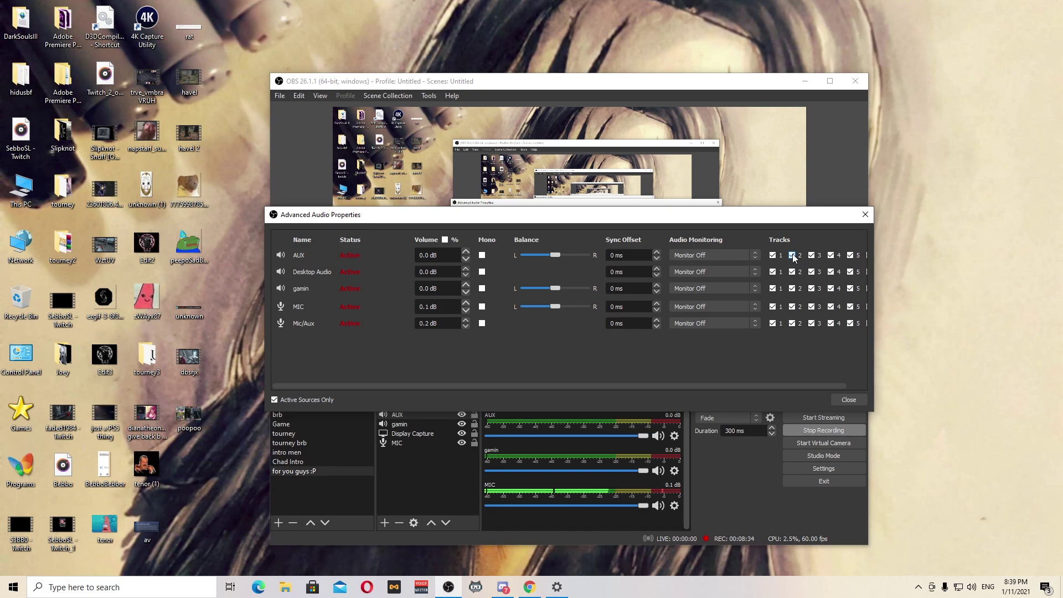
{"action": "left_click_drag", "start_coordinate": [744, 387], "coordinate": [780, 387]}
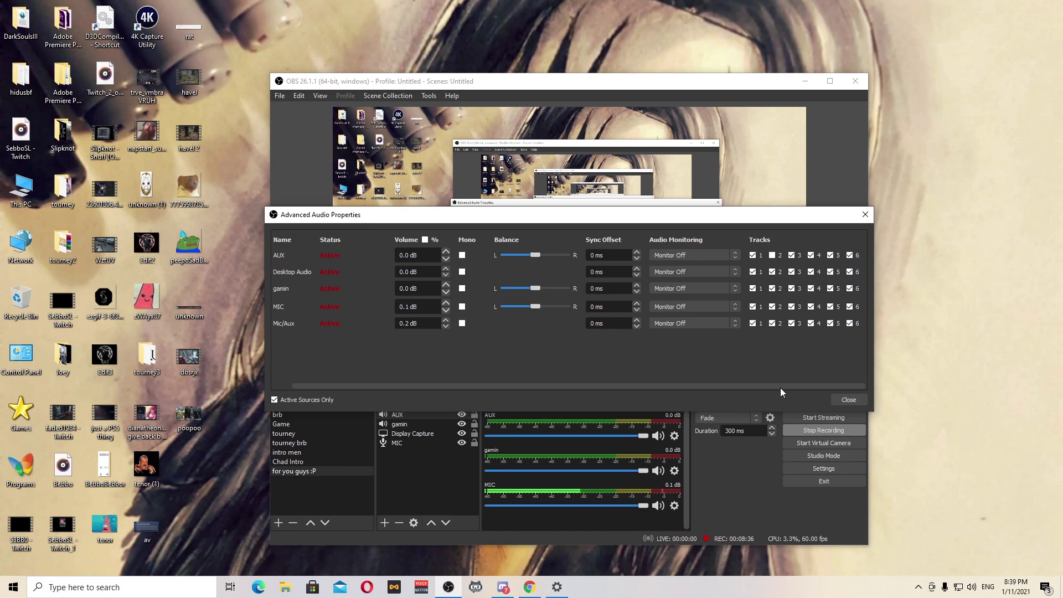
{"action": "left_click", "coordinate": [774, 254]}
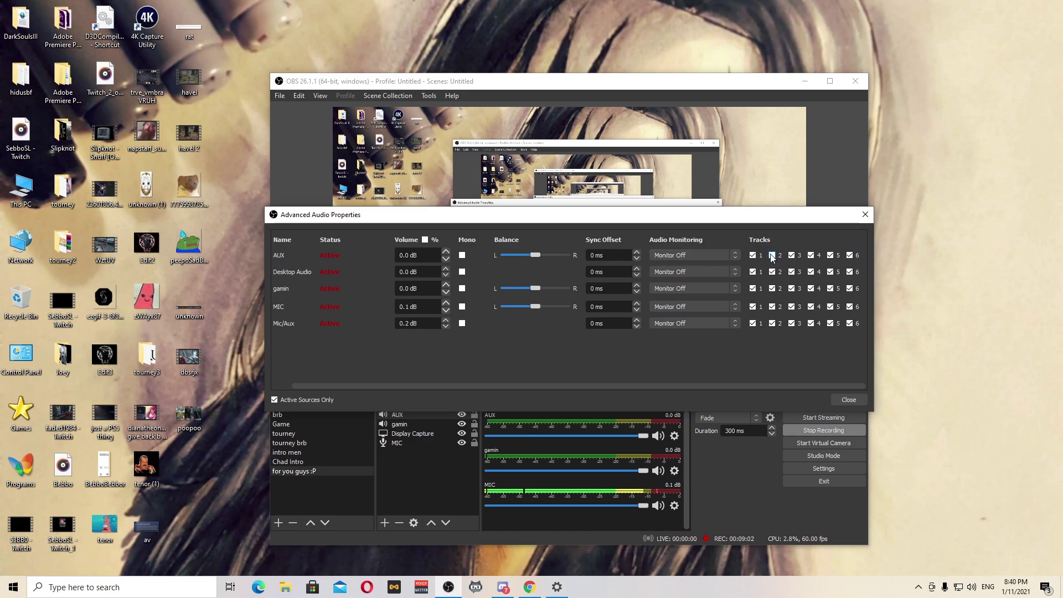
{"action": "left_click", "coordinate": [848, 399]}
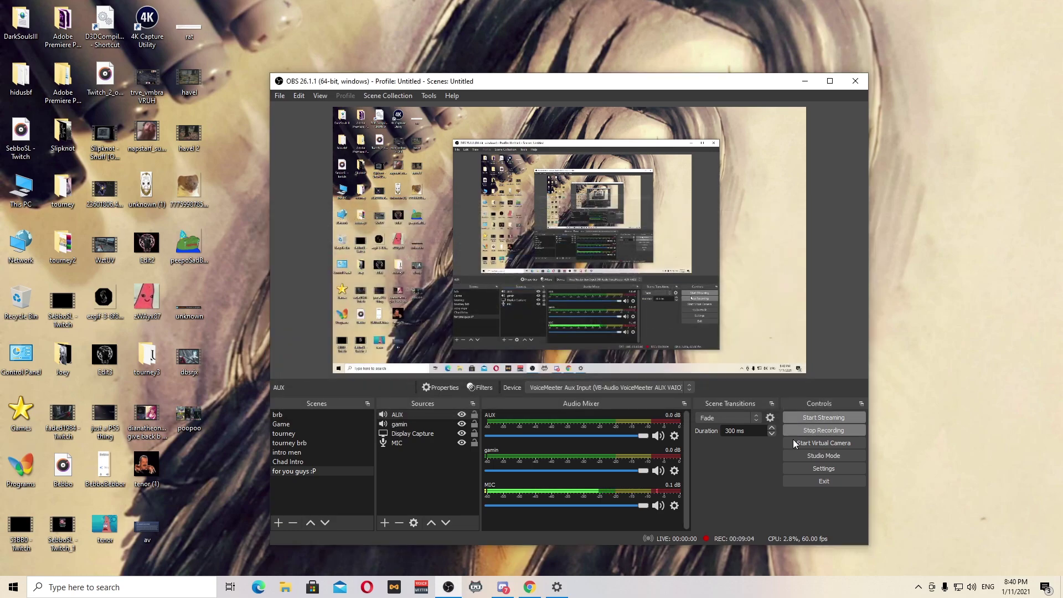
{"action": "left_click", "coordinate": [823, 469]}
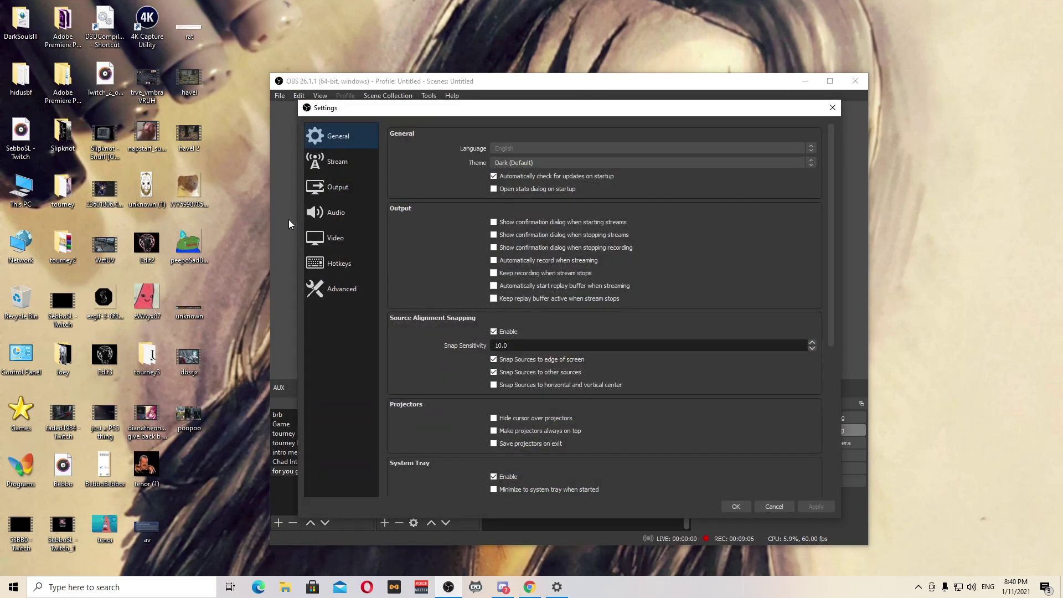
{"action": "left_click", "coordinate": [325, 191]}
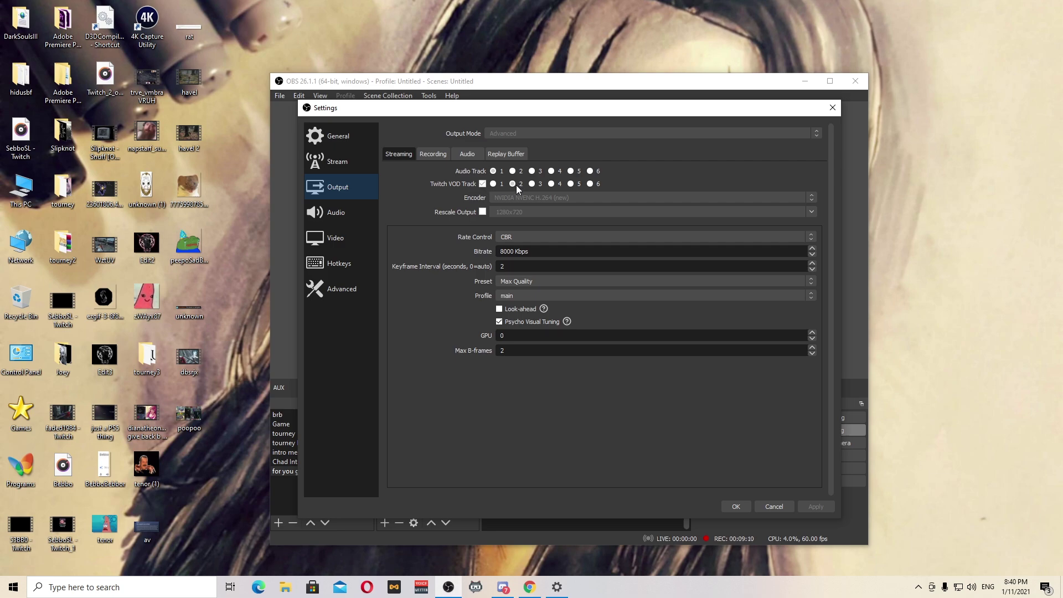
{"action": "left_click", "coordinate": [773, 507]}
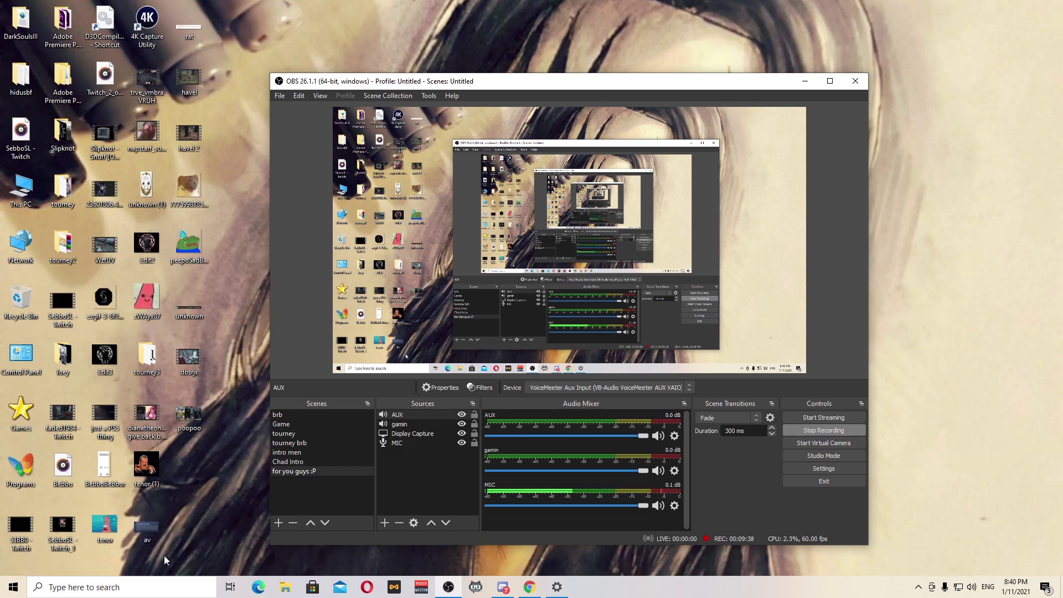
- Search Windows for 'voicemeeter' and launch Voicemeeter Banana
{"action": "left_click", "coordinate": [83, 587]}
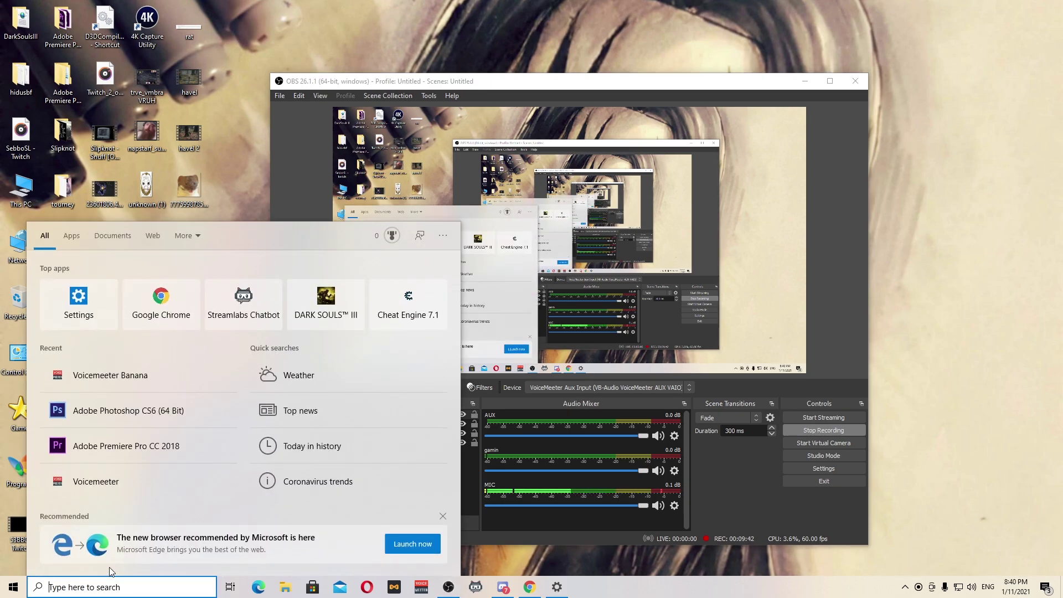
{"action": "type", "text": "voice"}
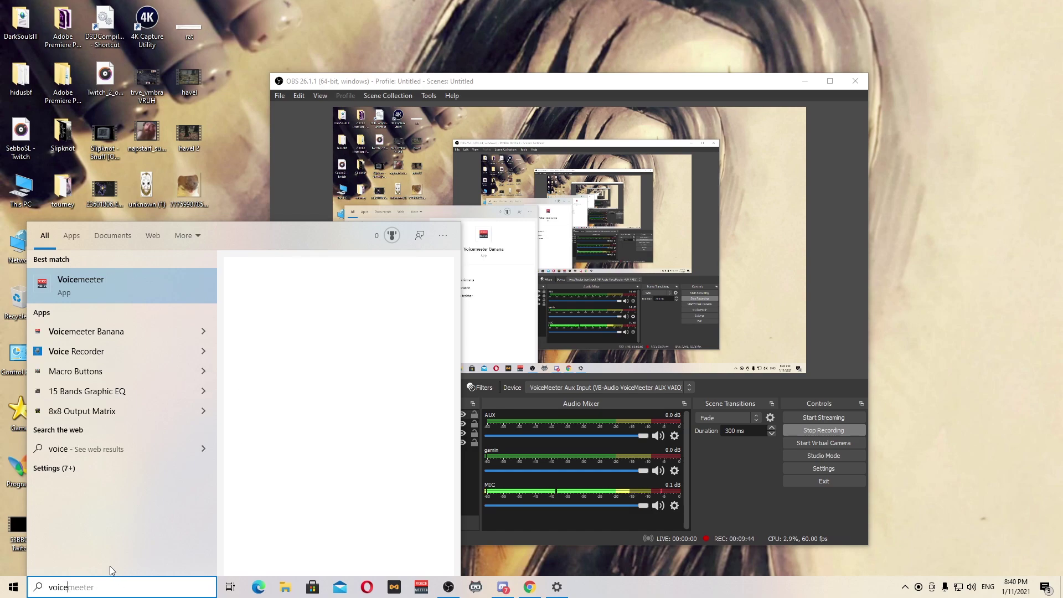
{"action": "type", "text": "meeter"}
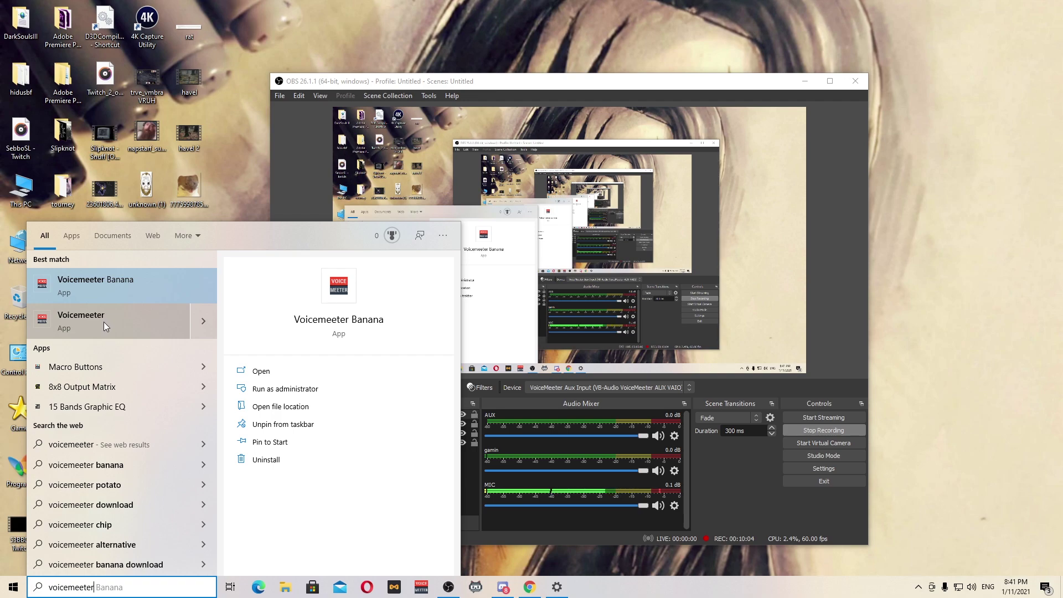
{"action": "left_click", "coordinate": [141, 280]}
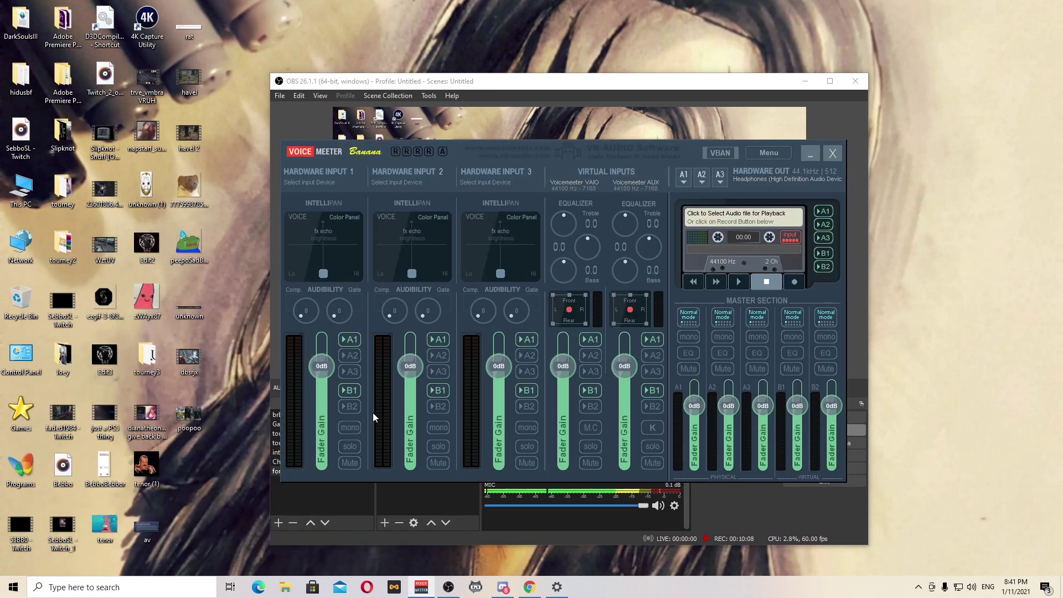
- Keep WDM: Headphones as the A1 hardware output and open the Voicemeeter Menu
{"action": "left_click", "coordinate": [684, 185]}
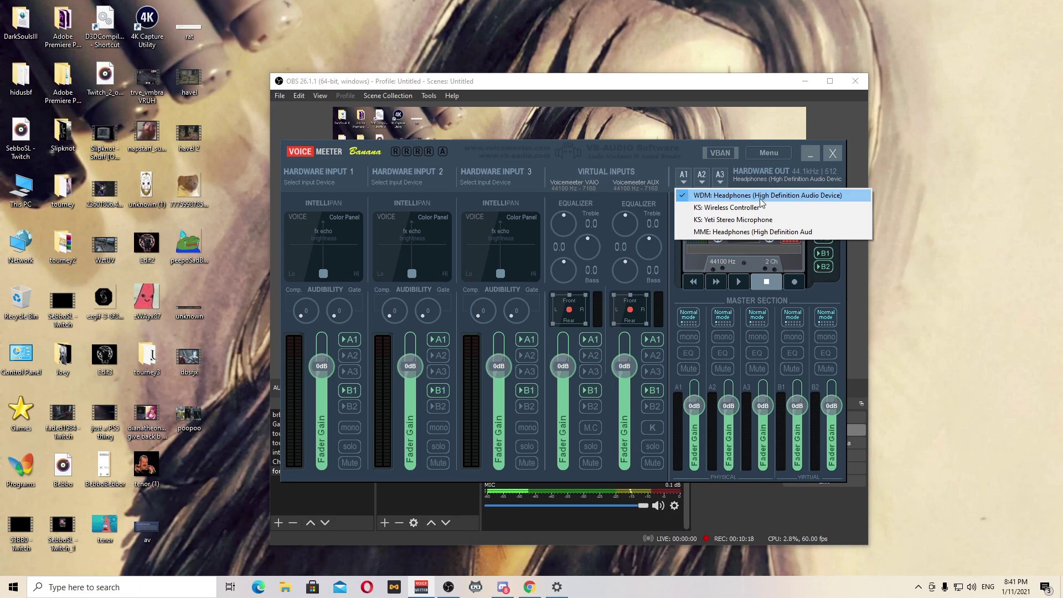
{"action": "left_click", "coordinate": [707, 197]}
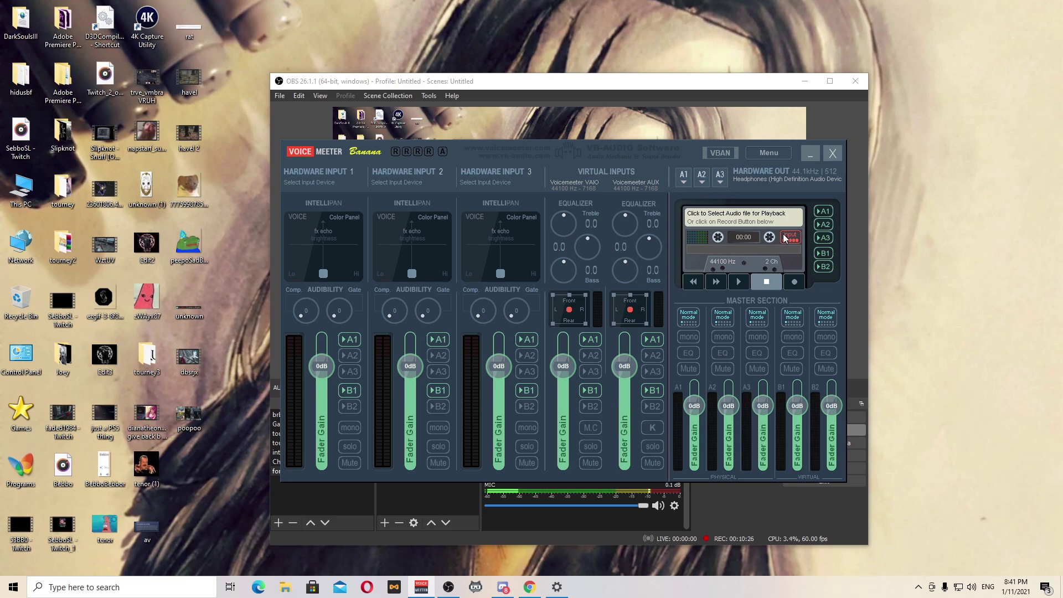
{"action": "left_click", "coordinate": [768, 154]}
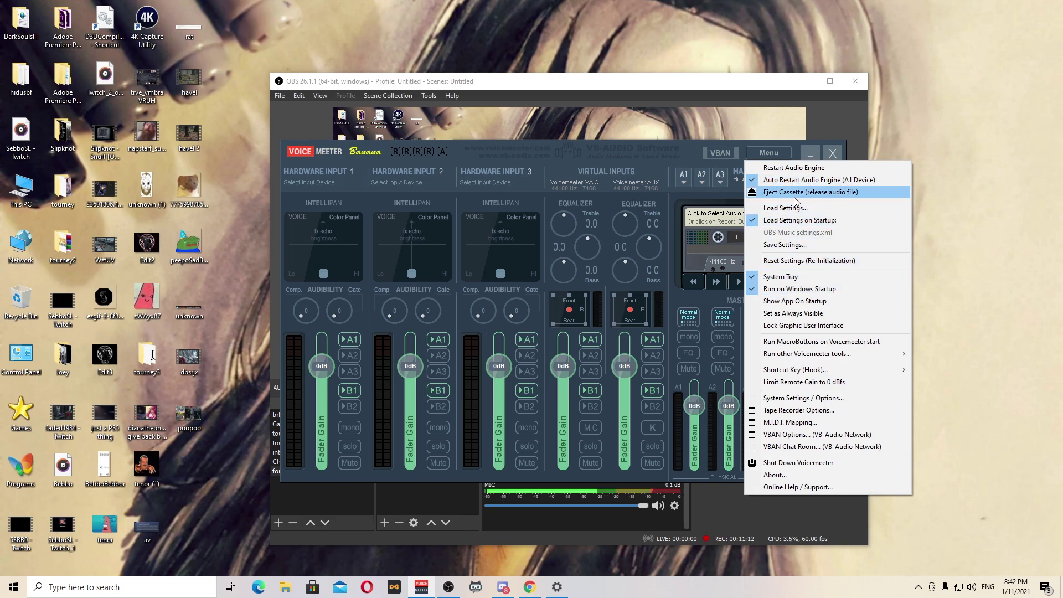
- Dismiss the Voicemeeter Menu without changes and close the Voicemeeter Banana window
{"action": "key", "text": "Escape"}
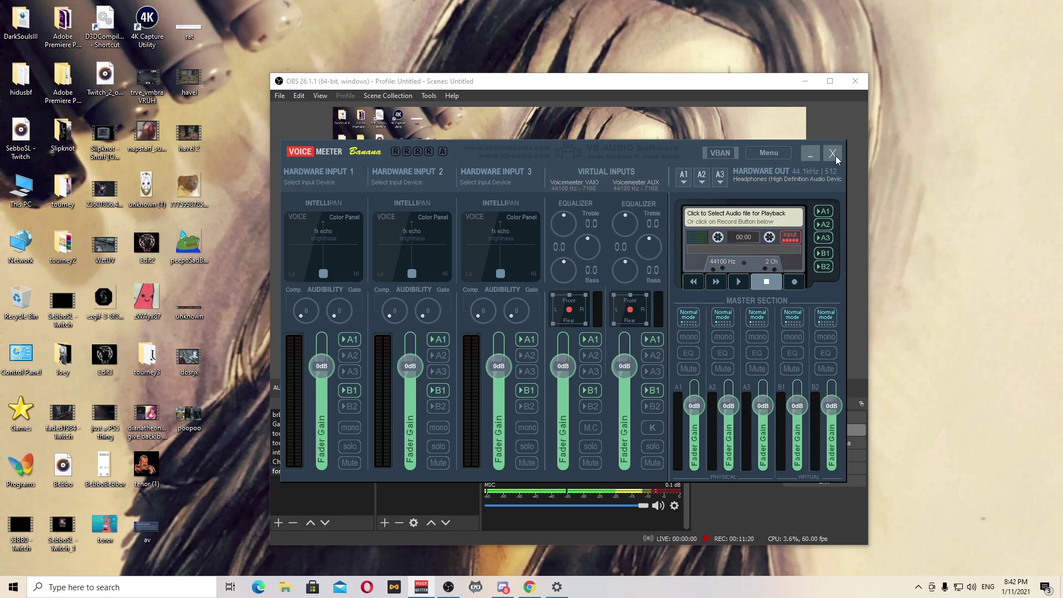
{"action": "left_click", "coordinate": [768, 153]}
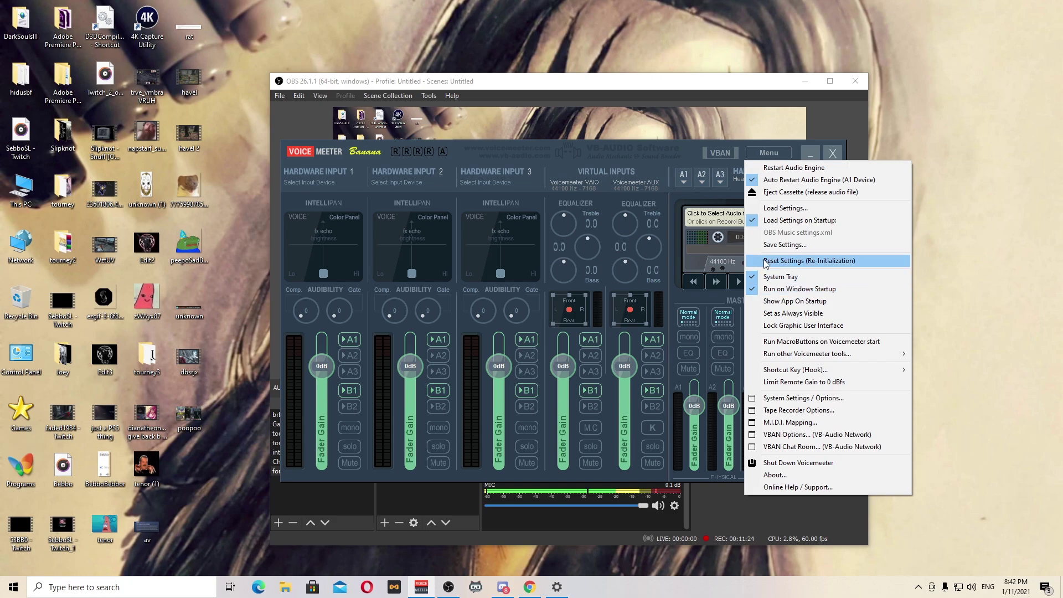
{"action": "left_click", "coordinate": [682, 156]}
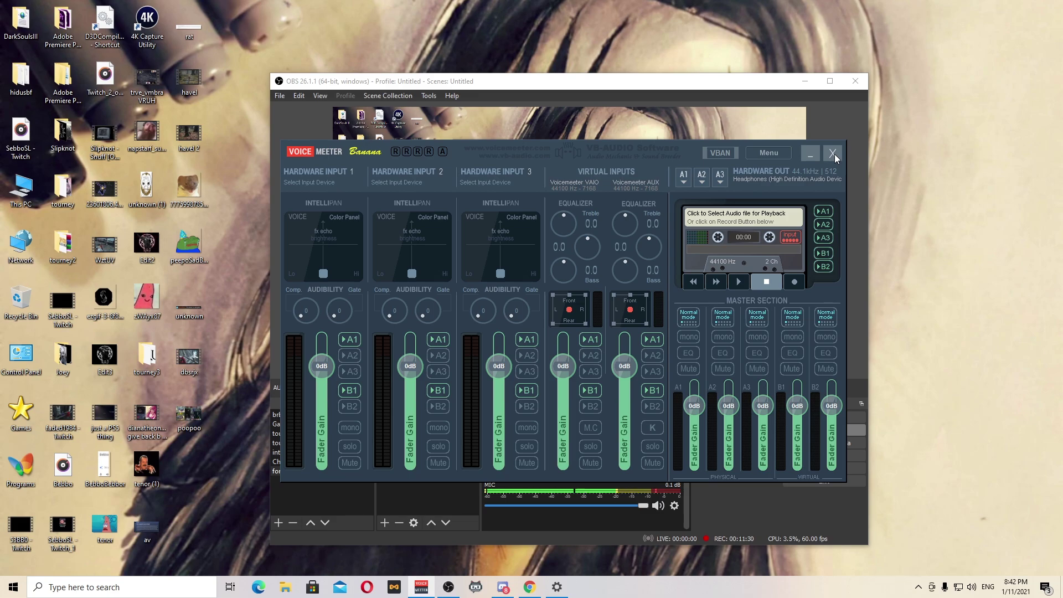
{"action": "left_click", "coordinate": [770, 153]}
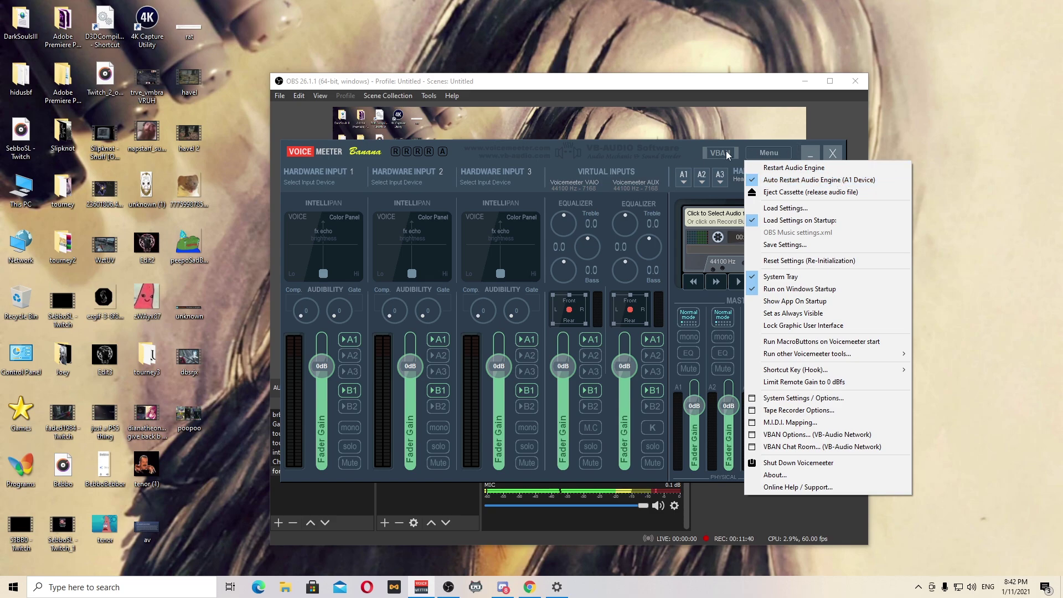
{"action": "left_click", "coordinate": [692, 151]}
{"action": "left_click", "coordinate": [769, 153]}
{"action": "left_click", "coordinate": [805, 161]}
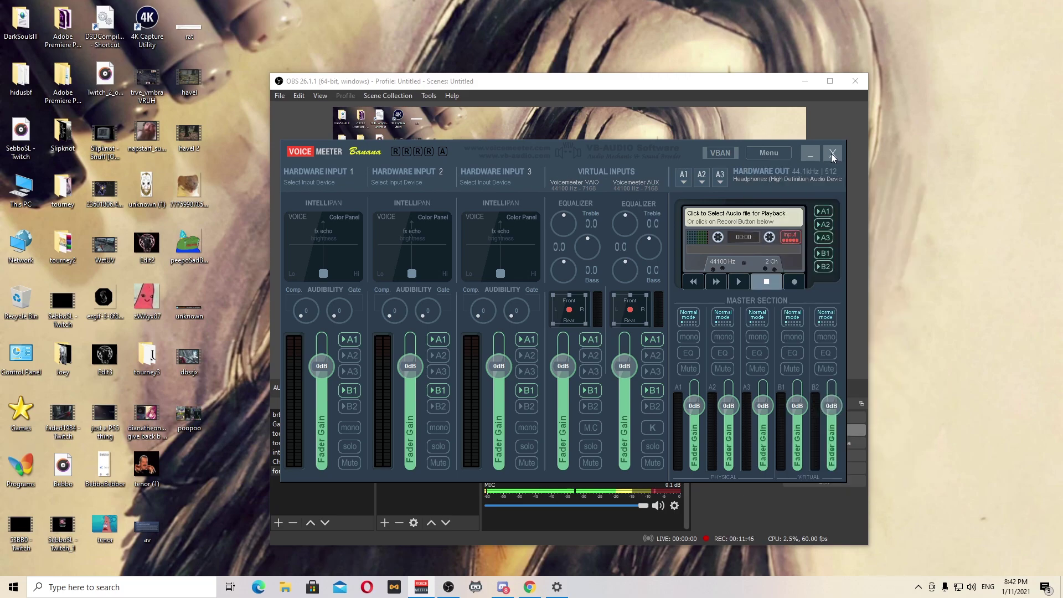
{"action": "left_click", "coordinate": [832, 155]}
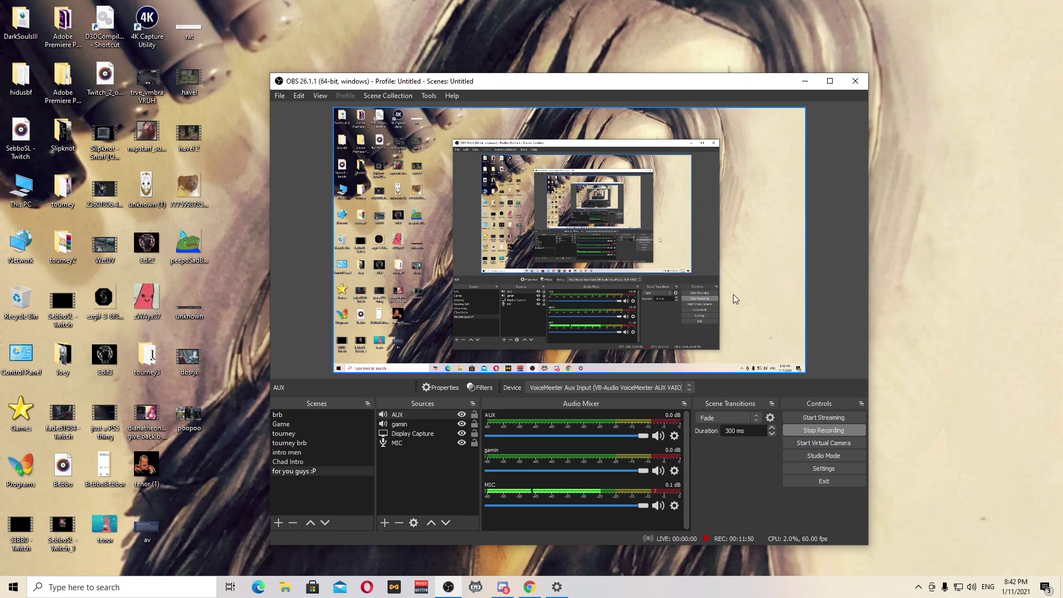
- From the tray speaker's Sound settings, open the App volume and device preferences page
{"action": "left_click", "coordinate": [970, 592]}
{"action": "right_click", "coordinate": [970, 592]}
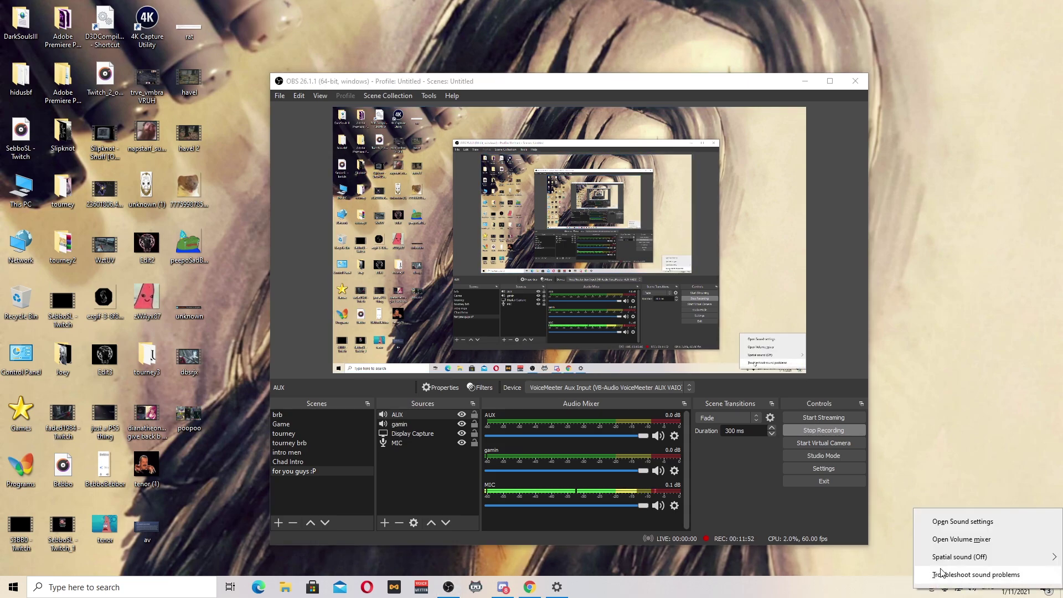
{"action": "left_click", "coordinate": [939, 523]}
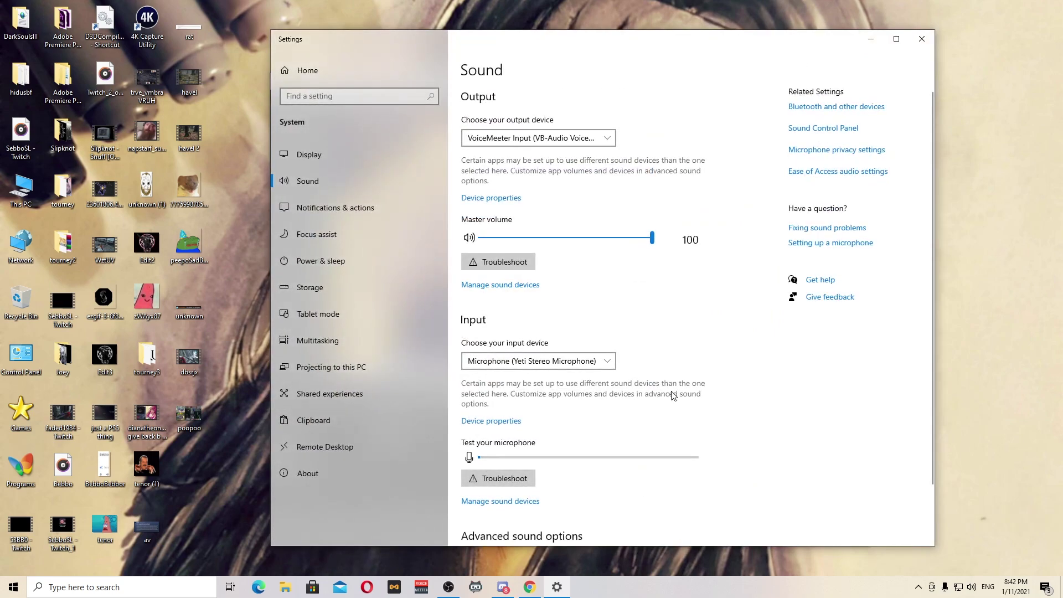
{"action": "scroll", "coordinate": [673, 396], "scroll_direction": "down", "scroll_amount": 2}
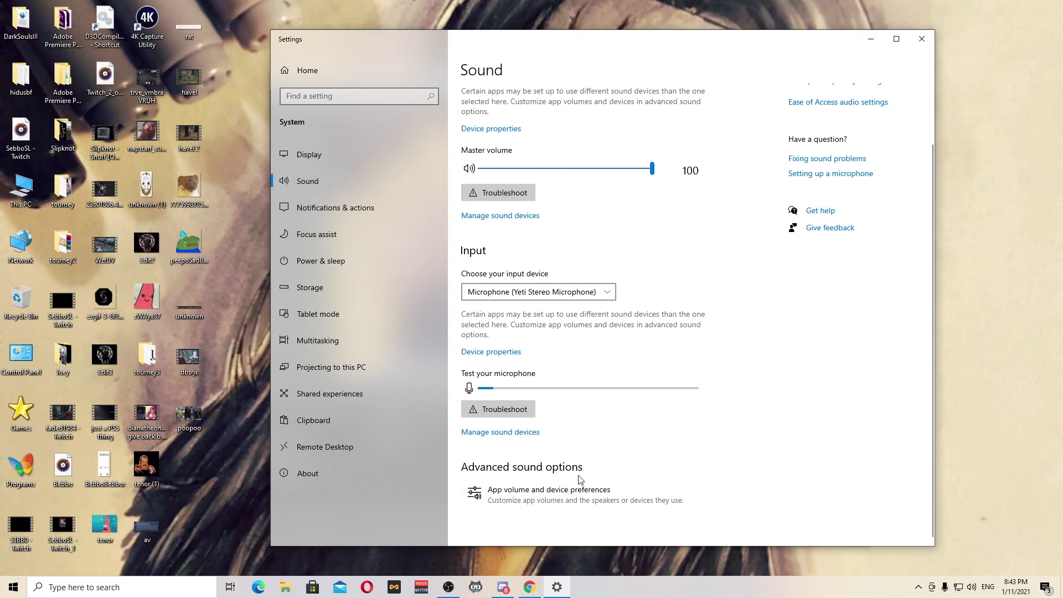
{"action": "left_click", "coordinate": [570, 492]}
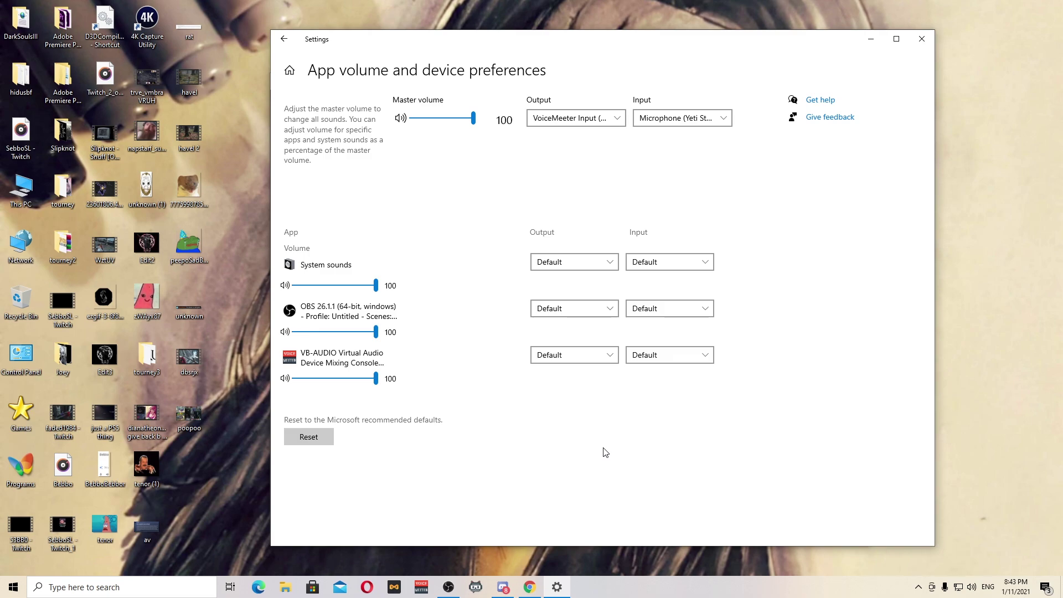
{"action": "mouse_move", "coordinate": [530, 587]}
- In a new Chrome tab, play Alcest – Percées De Lumière from the YouTube 'for twitch' playlist
{"action": "key", "text": "alt+Tab"}
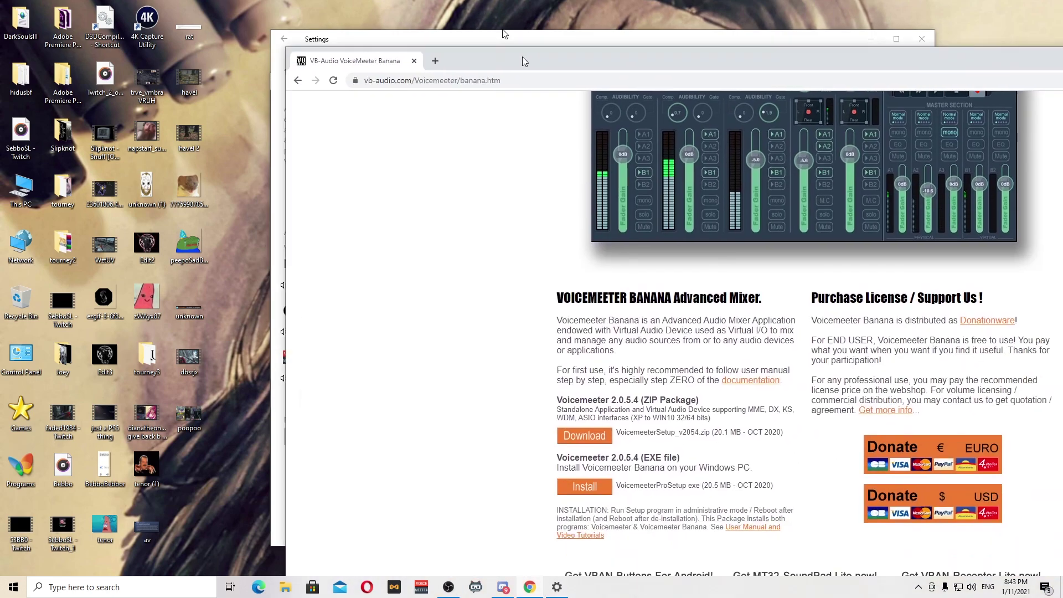
{"action": "left_click", "coordinate": [150, 9]}
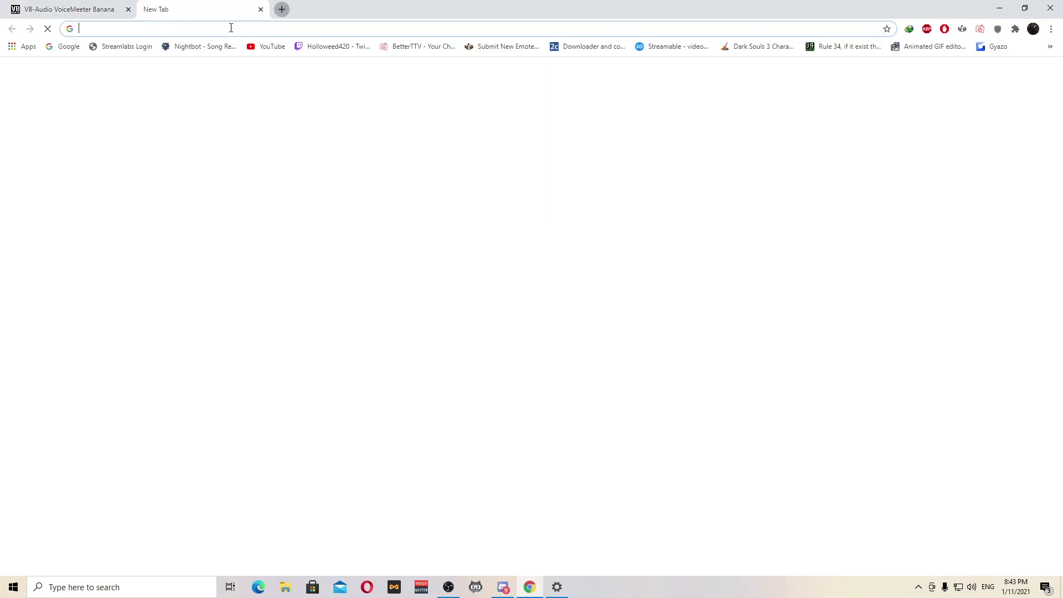
{"action": "left_click", "coordinate": [279, 46]}
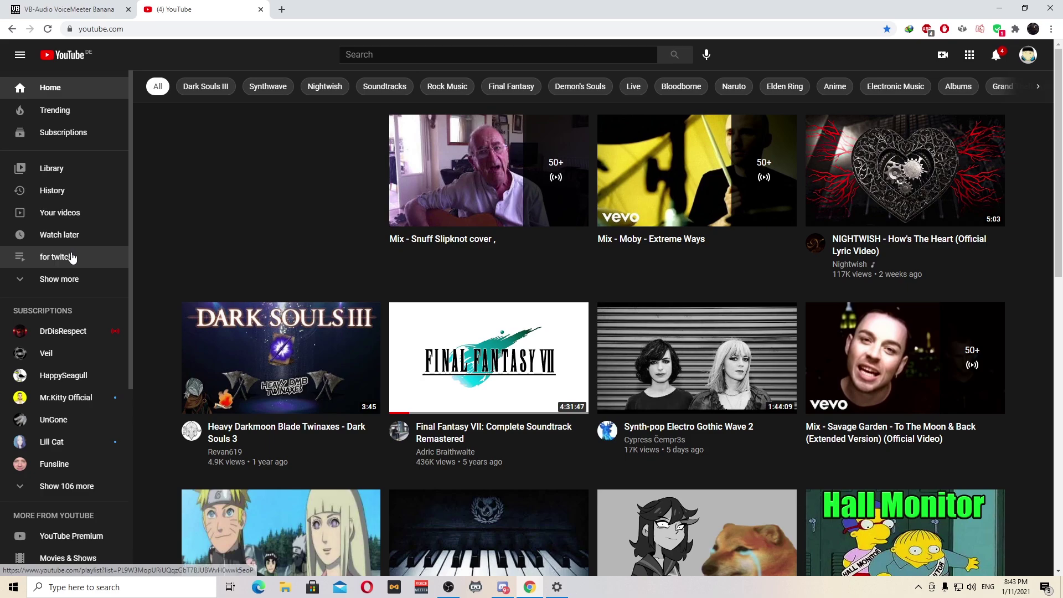
{"action": "left_click", "coordinate": [72, 258]}
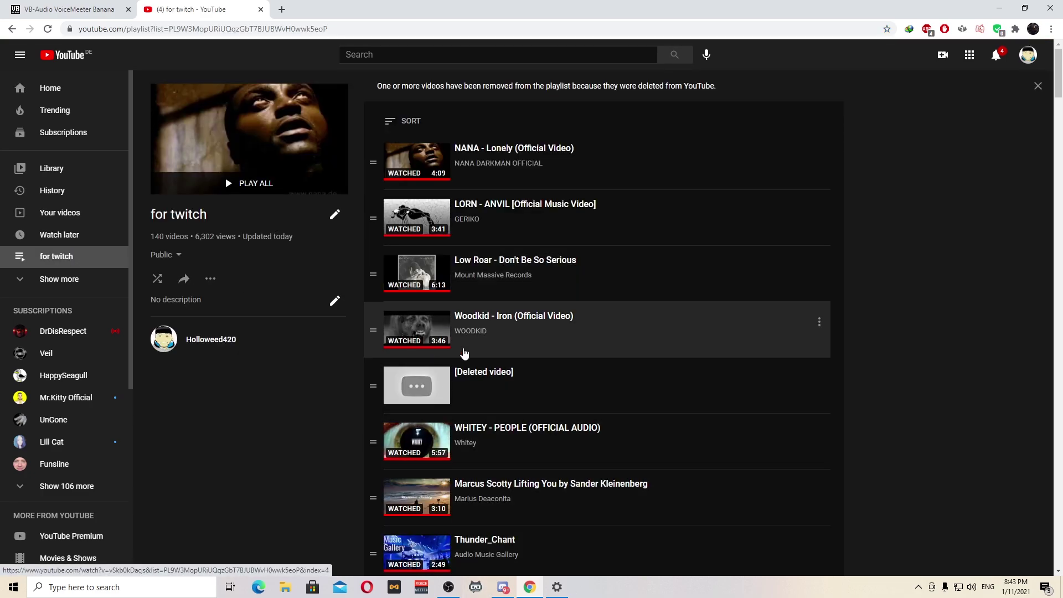
{"action": "scroll", "coordinate": [596, 351], "scroll_direction": "down", "scroll_amount": 13}
{"action": "scroll", "coordinate": [647, 376], "scroll_direction": "down", "scroll_amount": 11}
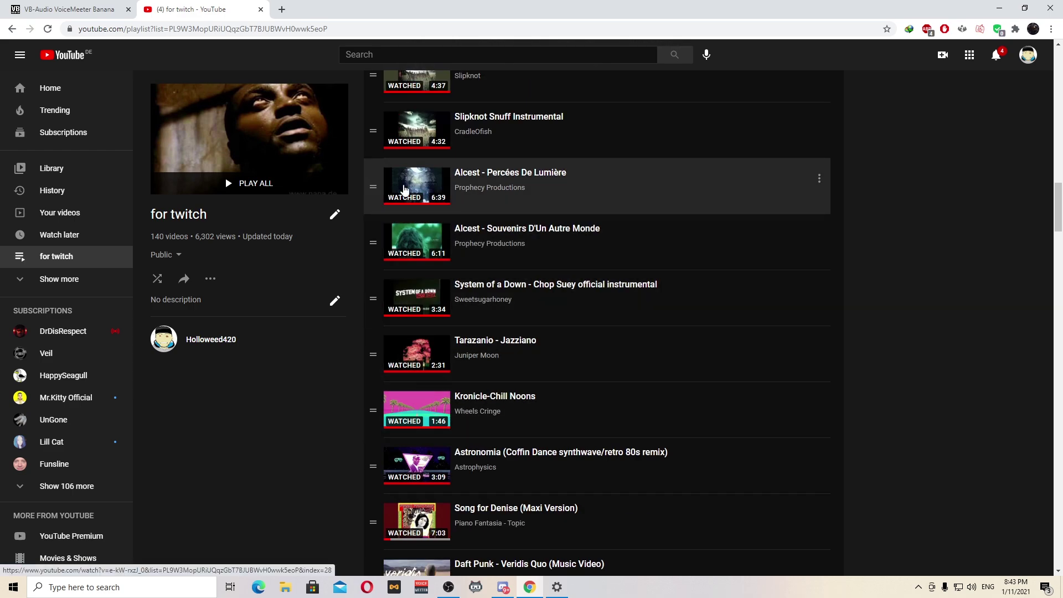
{"action": "left_click", "coordinate": [441, 195]}
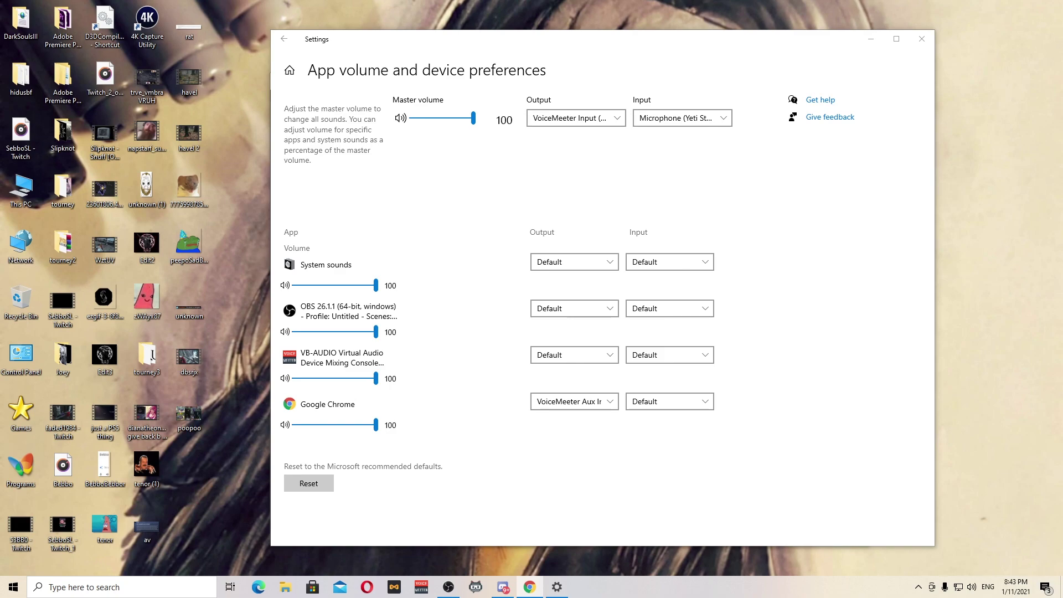
- Lower the OBS AUX fader to about -33.4 dB and unmute AUX
{"action": "left_click_drag", "start_coordinate": [831, 46], "coordinate": [905, 138]}
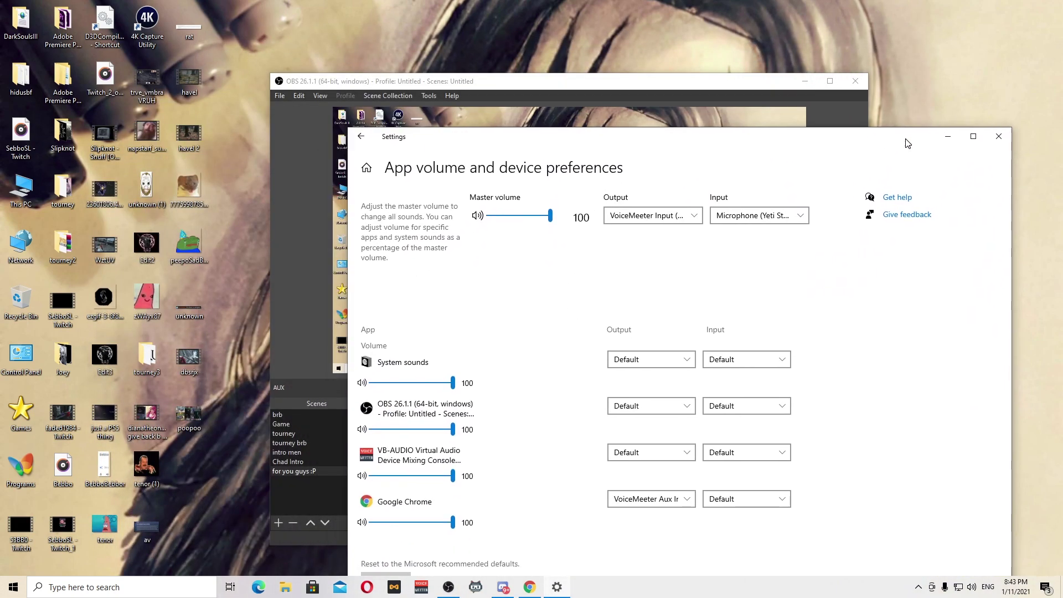
{"action": "left_click", "coordinate": [590, 273]}
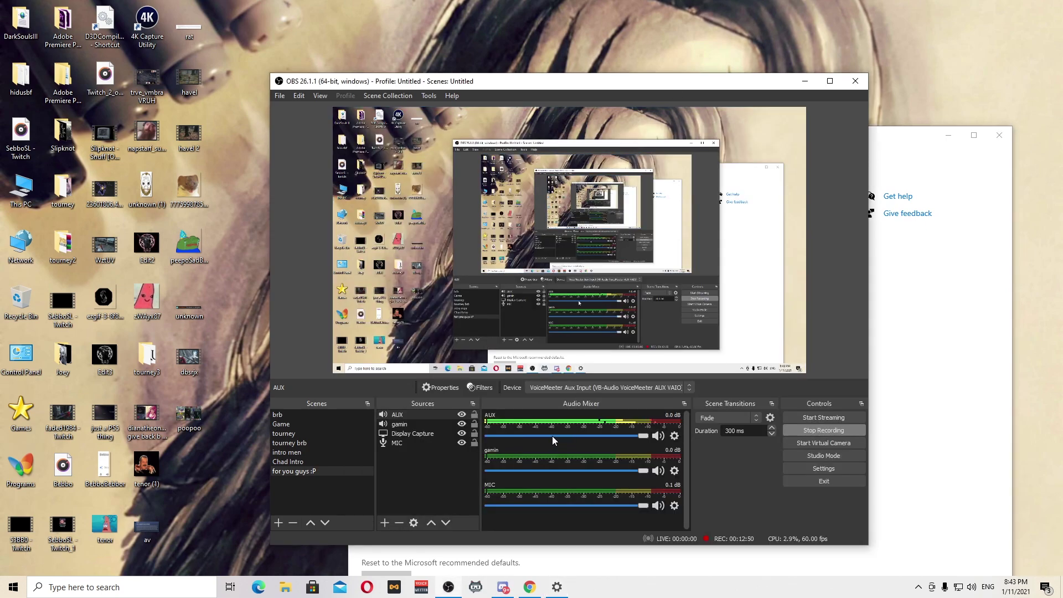
{"action": "left_click_drag", "start_coordinate": [550, 437], "coordinate": [651, 441]}
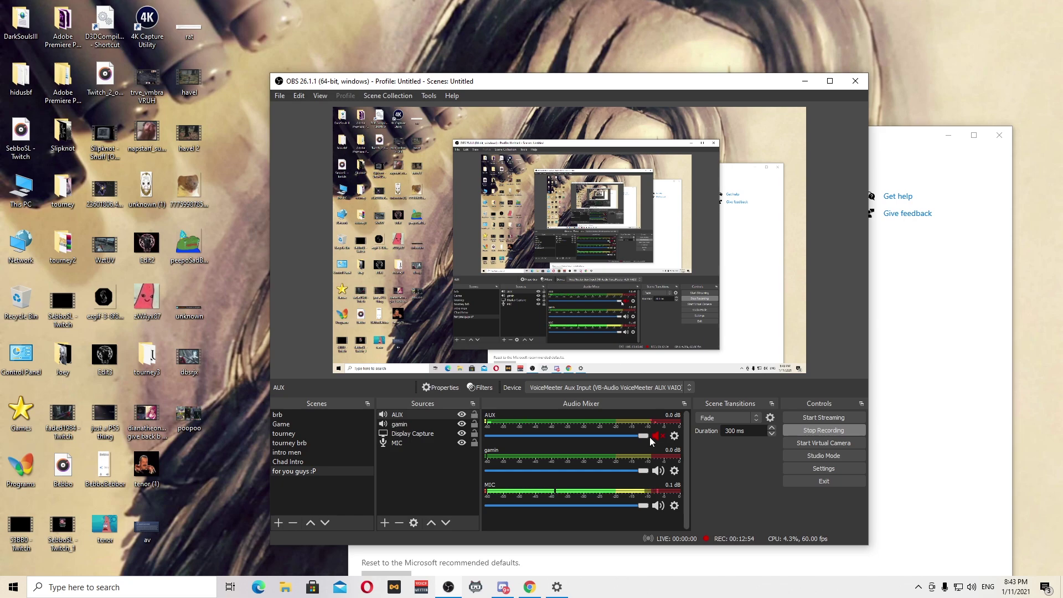
{"action": "left_click", "coordinate": [658, 437]}
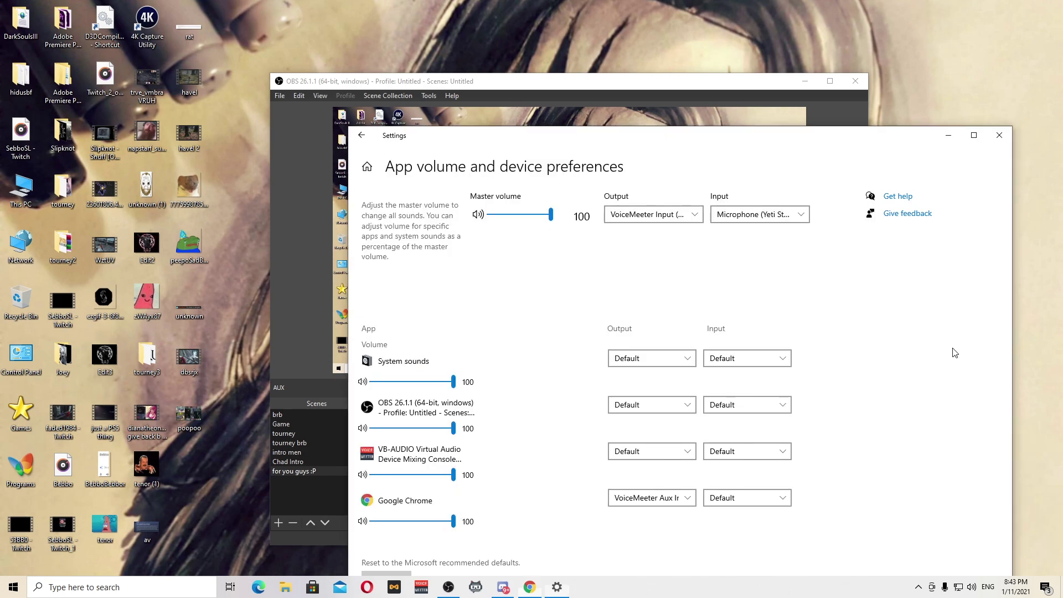
{"action": "left_click", "coordinate": [556, 587]}
- Choose VoiceMeeter Aux Input as Google Chrome's output device, then close the Settings window
{"action": "left_click_drag", "start_coordinate": [790, 141], "coordinate": [720, 77]}
{"action": "double_click", "coordinate": [721, 82]}
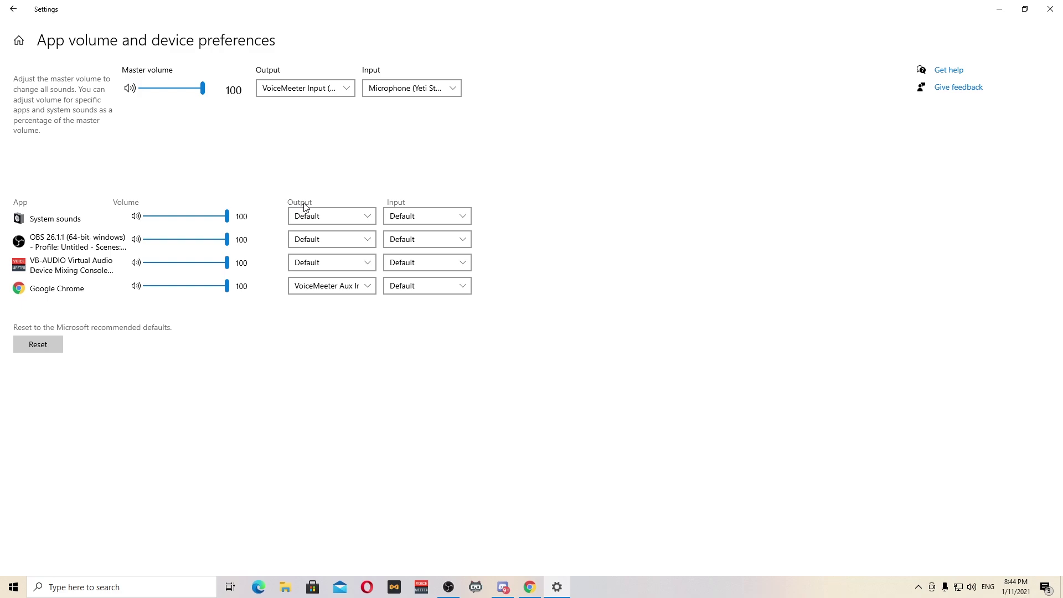
{"action": "left_click", "coordinate": [318, 286]}
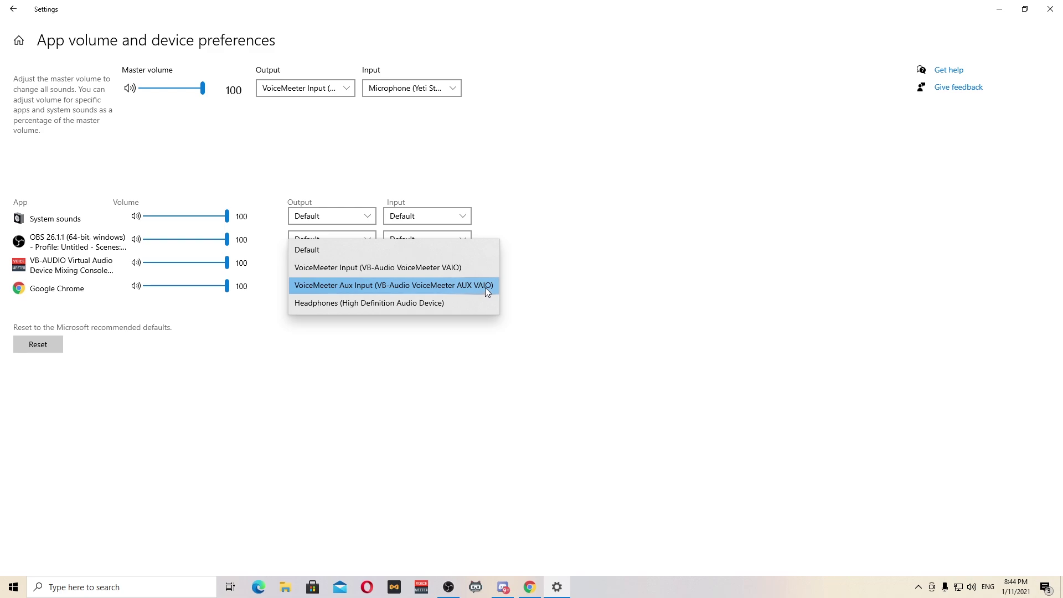
{"action": "left_click", "coordinate": [706, 313]}
{"action": "double_click", "coordinate": [491, 5]}
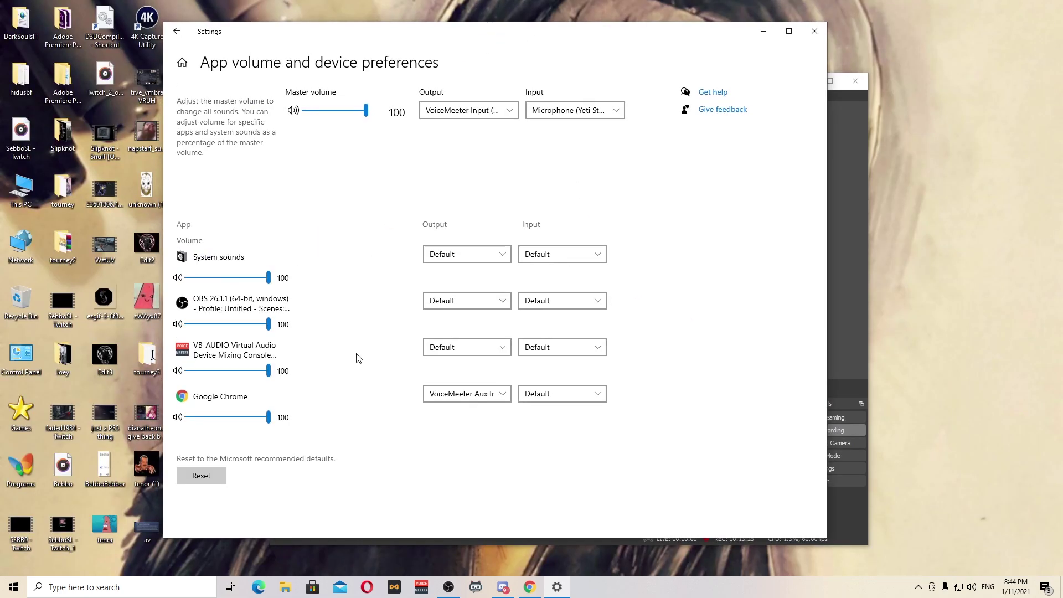
{"action": "left_click", "coordinate": [813, 31]}
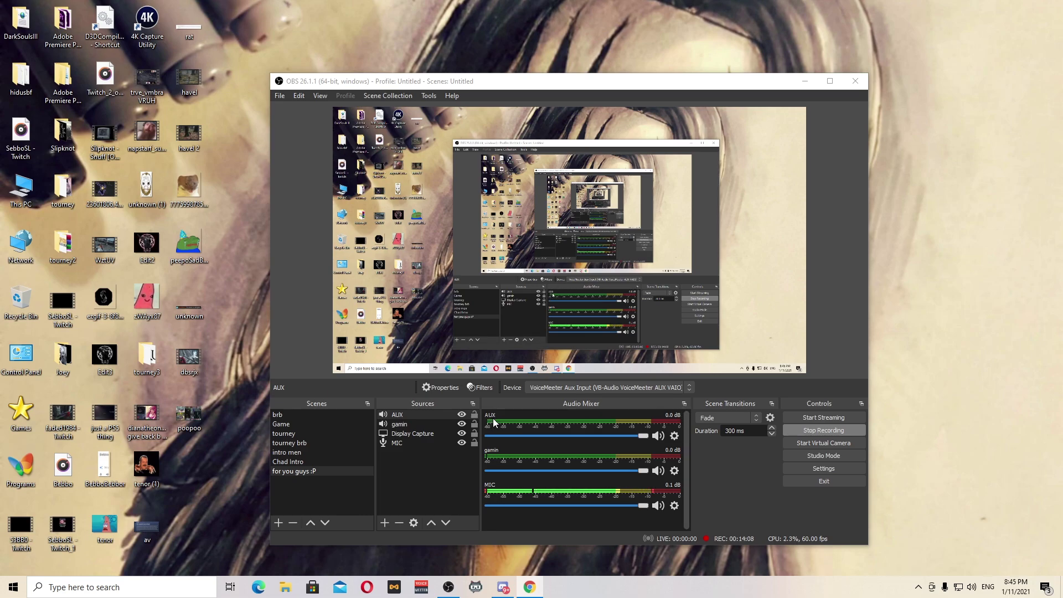
- Reopen App volume and device preferences and set Chrome's output to VoiceMeeter Aux Input
{"action": "right_click", "coordinate": [971, 587]}
{"action": "left_click", "coordinate": [926, 519]}
{"action": "scroll", "coordinate": [573, 397], "scroll_direction": "down", "scroll_amount": 3}
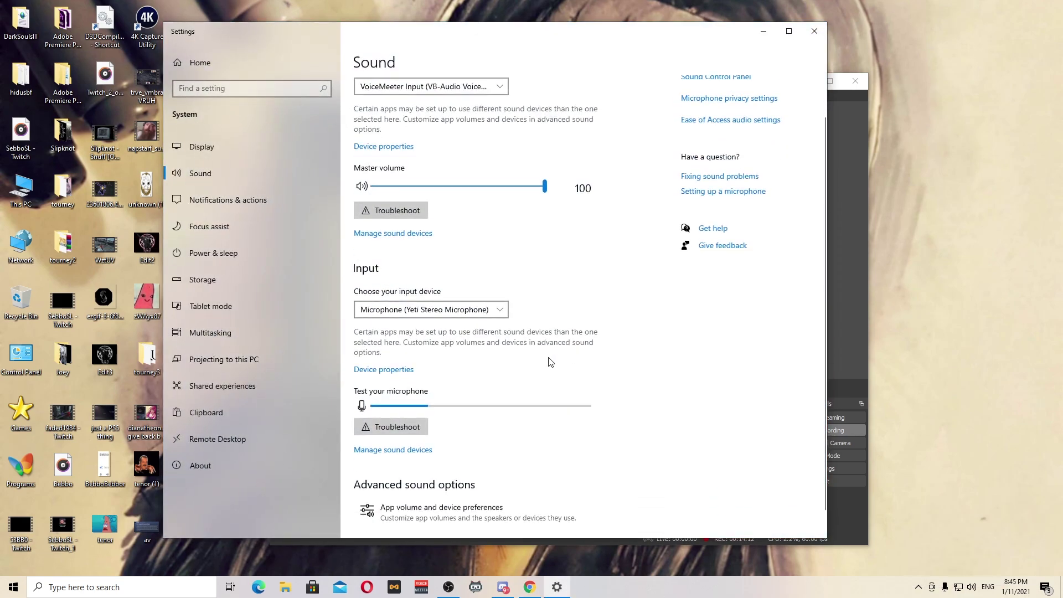
{"action": "left_click", "coordinate": [454, 482]}
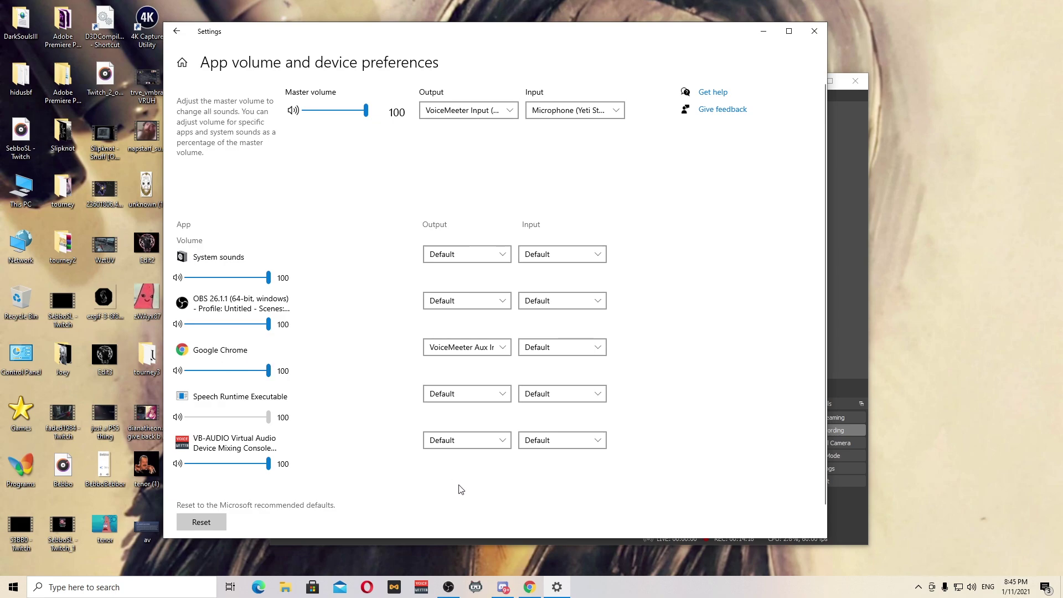
{"action": "left_click", "coordinate": [462, 355]}
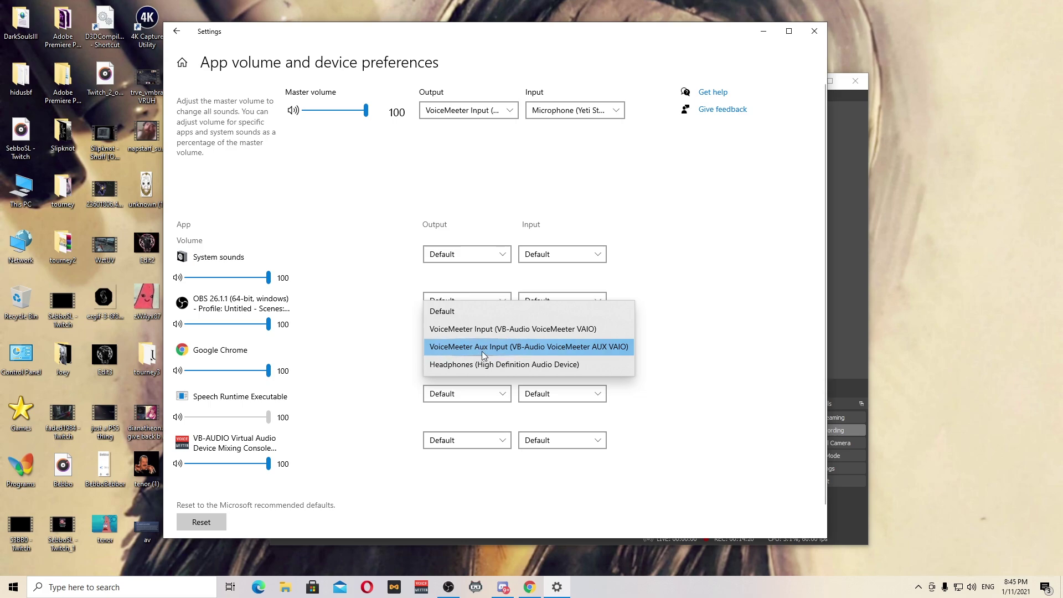
{"action": "left_click", "coordinate": [527, 354]}
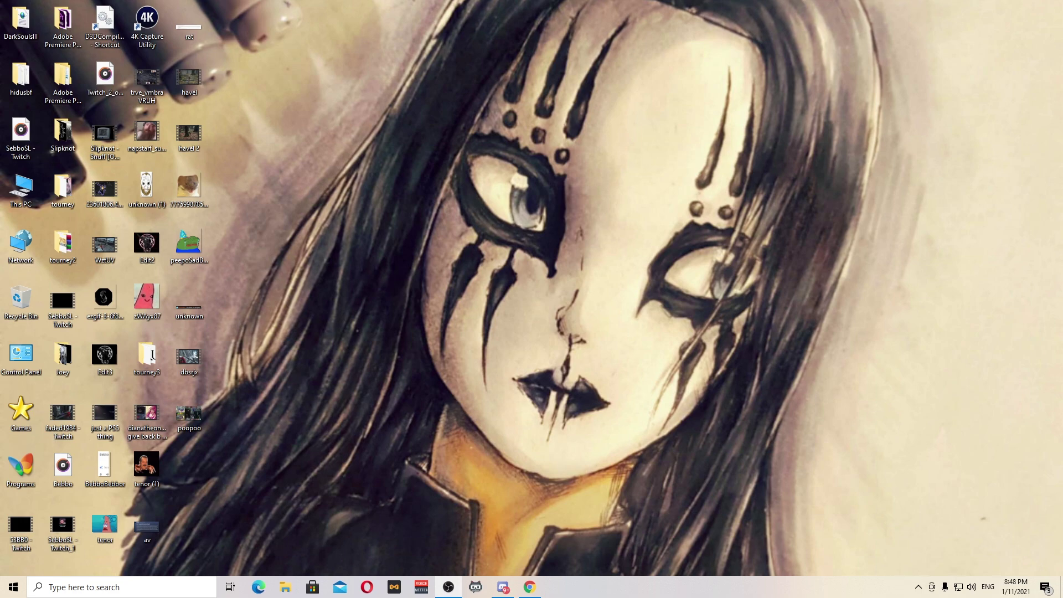
- Open the classic Sound control panel and disable the VG245 playback device
{"action": "right_click", "coordinate": [972, 588]}
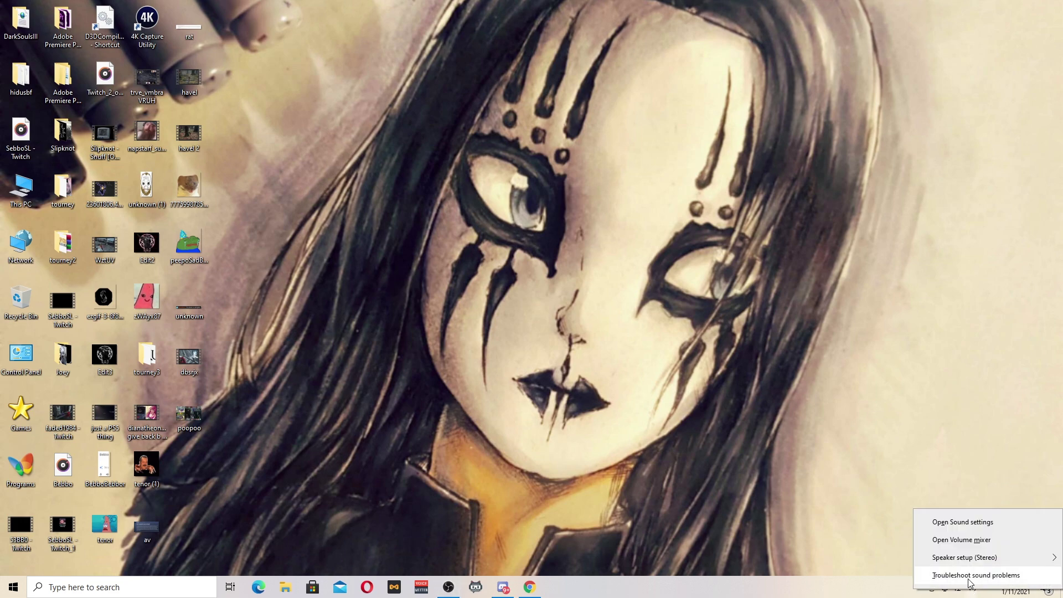
{"action": "left_click", "coordinate": [944, 523]}
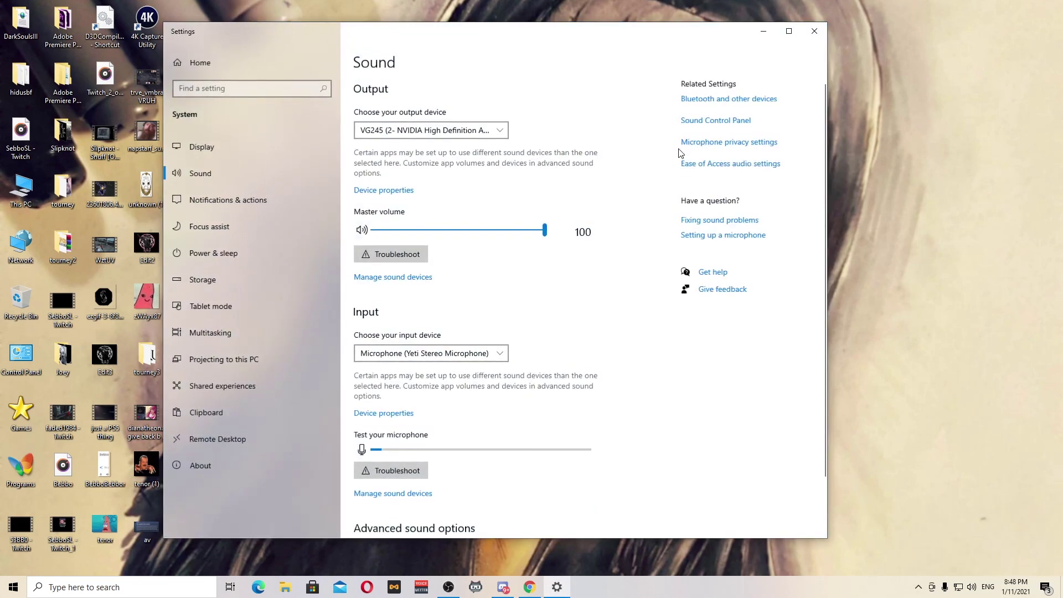
{"action": "left_click", "coordinate": [708, 130]}
{"action": "right_click", "coordinate": [212, 168]}
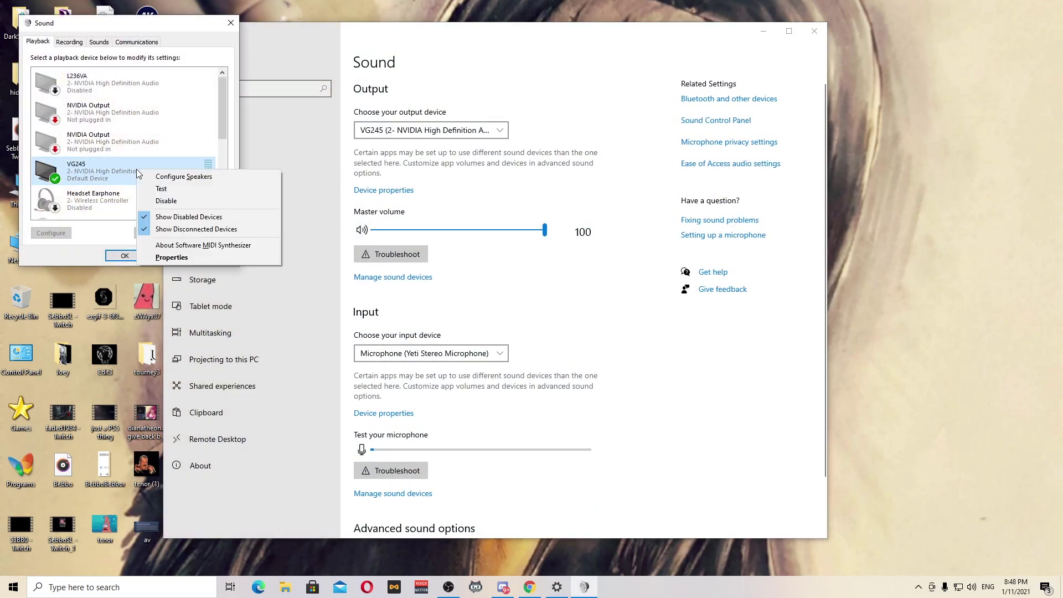
{"action": "left_click", "coordinate": [233, 200]}
- Enable the VoiceMeeter Aux Input and Headphones playback devices
{"action": "left_click_drag", "start_coordinate": [220, 109], "coordinate": [221, 179]}
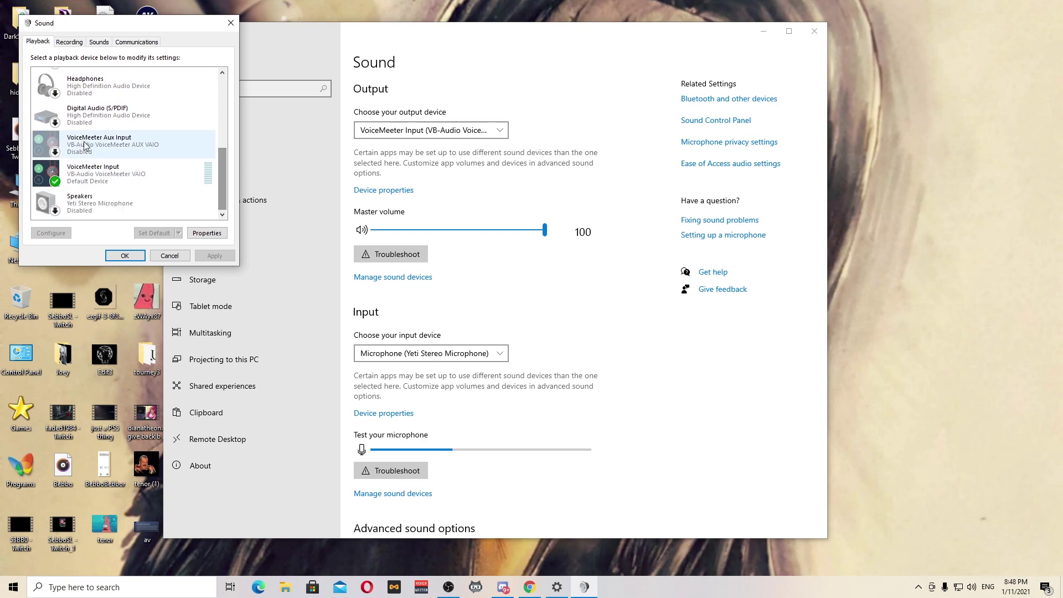
{"action": "right_click", "coordinate": [80, 153]}
{"action": "left_click", "coordinate": [82, 160]}
{"action": "scroll", "coordinate": [84, 102], "scroll_direction": "up", "scroll_amount": 3}
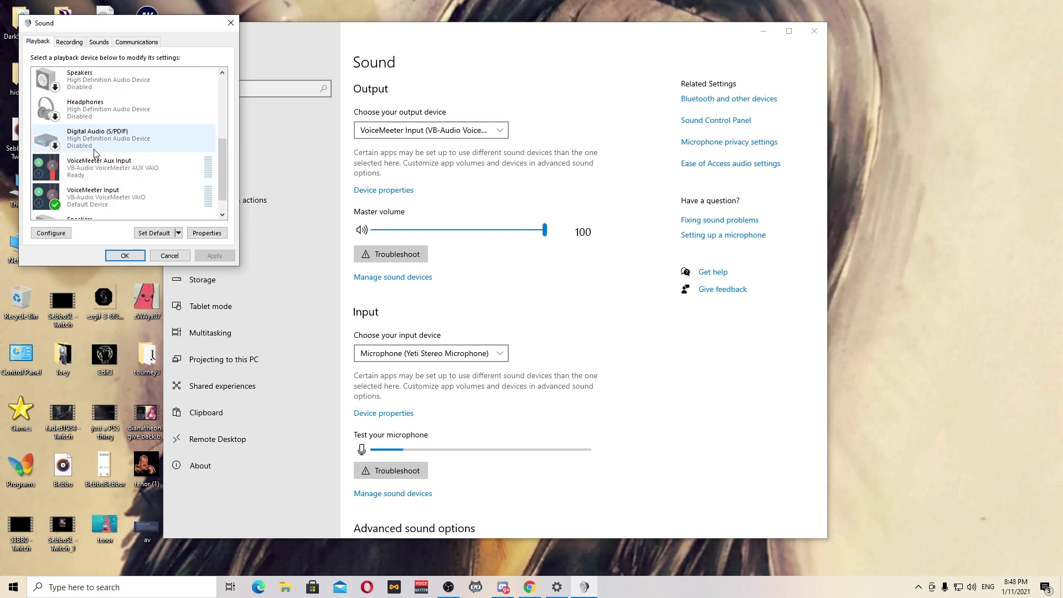
{"action": "scroll", "coordinate": [80, 133], "scroll_direction": "up", "scroll_amount": 3}
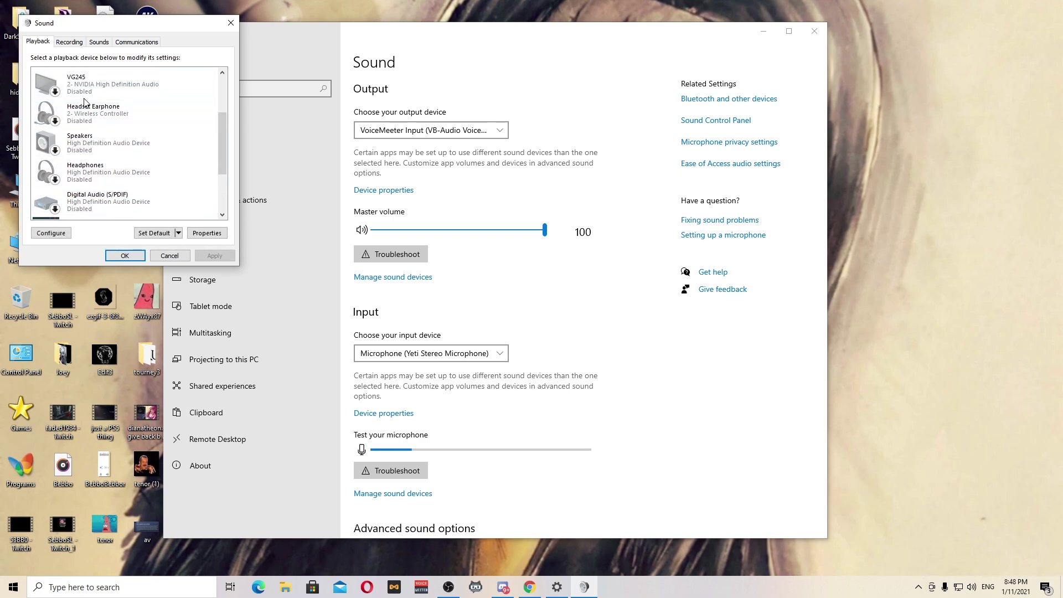
{"action": "right_click", "coordinate": [91, 194]}
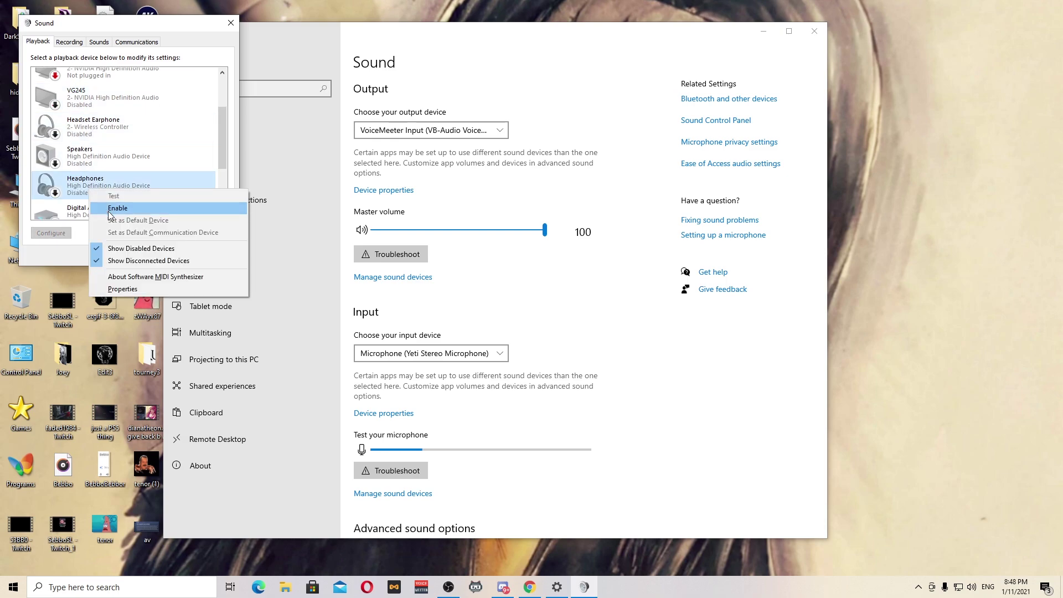
{"action": "left_click", "coordinate": [108, 211]}
- Select the VG245 device and reposition the Sound dialog
{"action": "scroll", "coordinate": [222, 137], "scroll_direction": "down", "scroll_amount": 2}
{"action": "scroll", "coordinate": [166, 133], "scroll_direction": "up", "scroll_amount": 2}
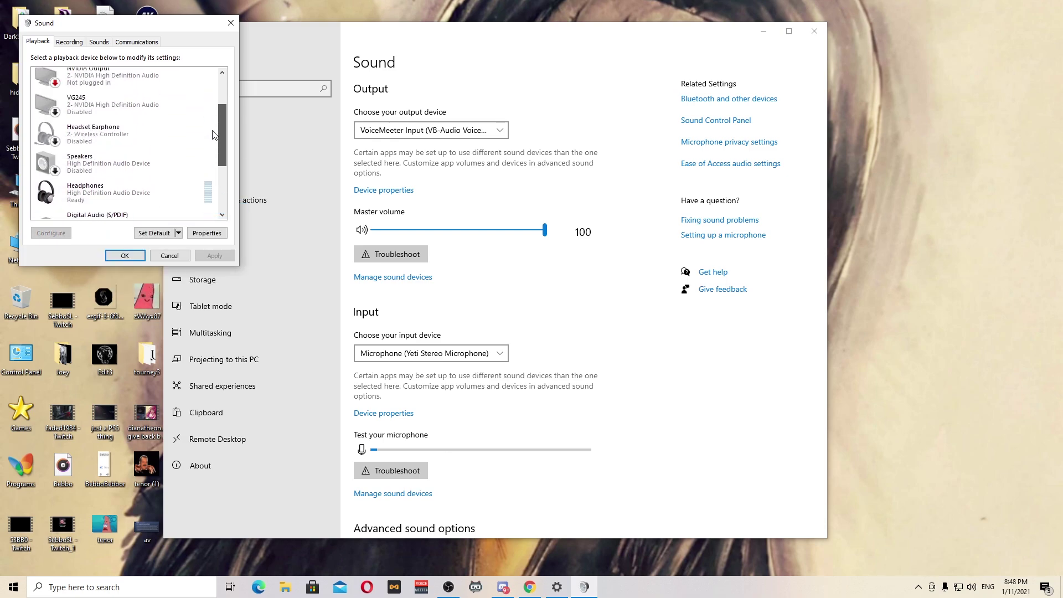
{"action": "scroll", "coordinate": [111, 128], "scroll_direction": "down", "scroll_amount": 2}
{"action": "scroll", "coordinate": [66, 119], "scroll_direction": "up", "scroll_amount": 2}
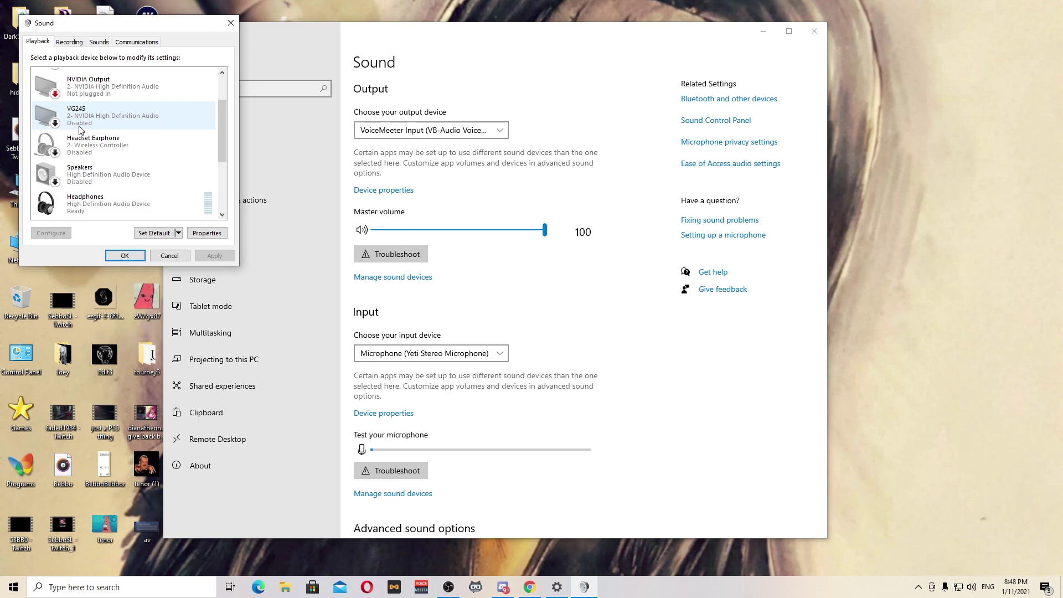
{"action": "left_click", "coordinate": [66, 119]}
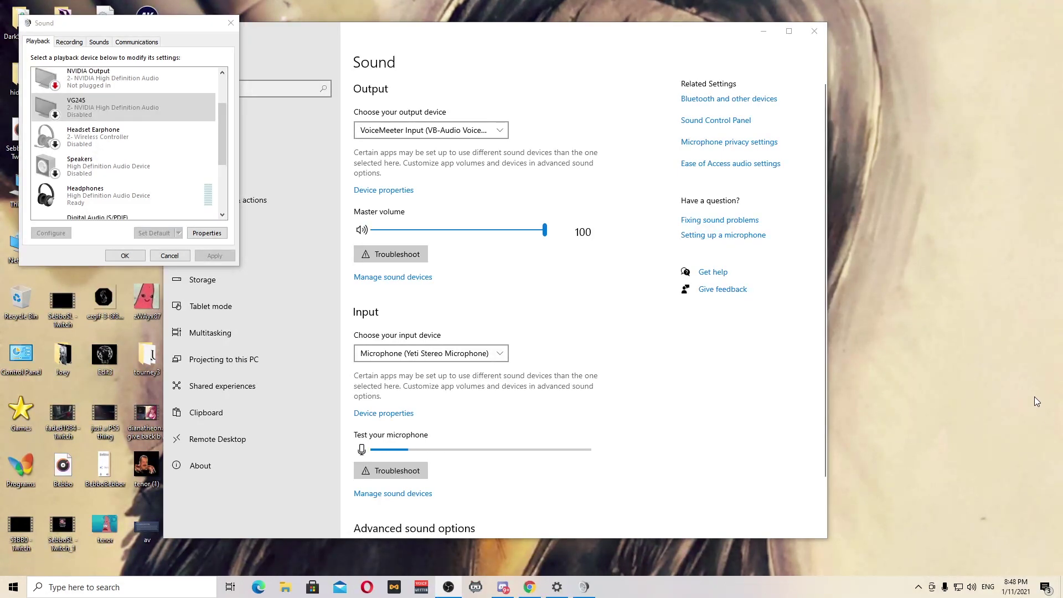
{"action": "left_click", "coordinate": [122, 108]}
{"action": "left_click_drag", "start_coordinate": [108, 23], "coordinate": [154, 62]}
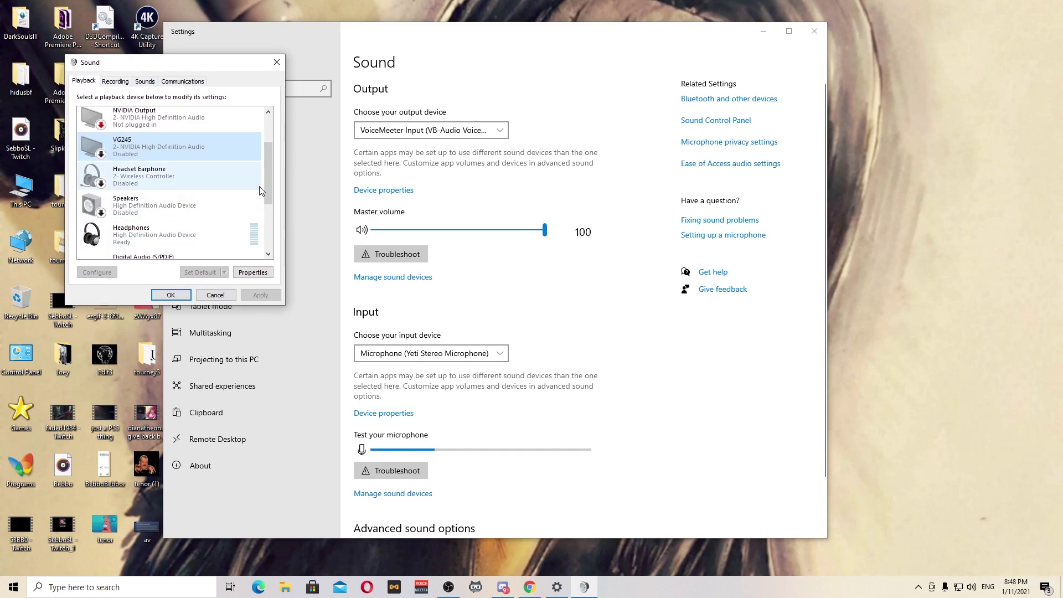
{"action": "left_click_drag", "start_coordinate": [266, 172], "coordinate": [238, 167]}
- Re-enable the VG245 playback device
{"action": "right_click", "coordinate": [167, 161]}
{"action": "left_click", "coordinate": [184, 185]}
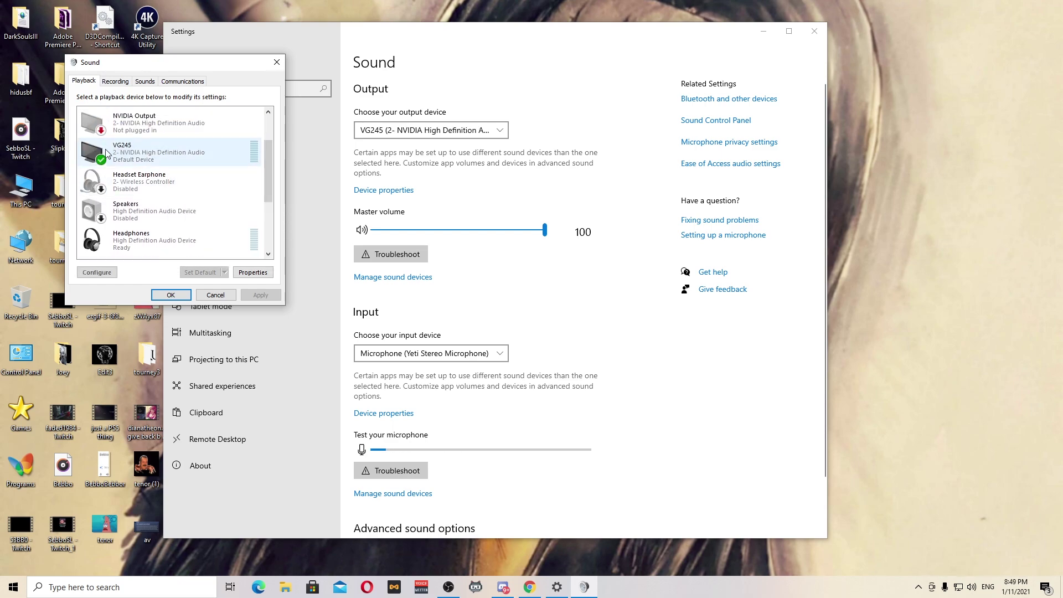
{"action": "left_click_drag", "start_coordinate": [267, 181], "coordinate": [266, 217]}
{"action": "right_click", "coordinate": [221, 177]}
{"action": "key", "text": "Escape"}
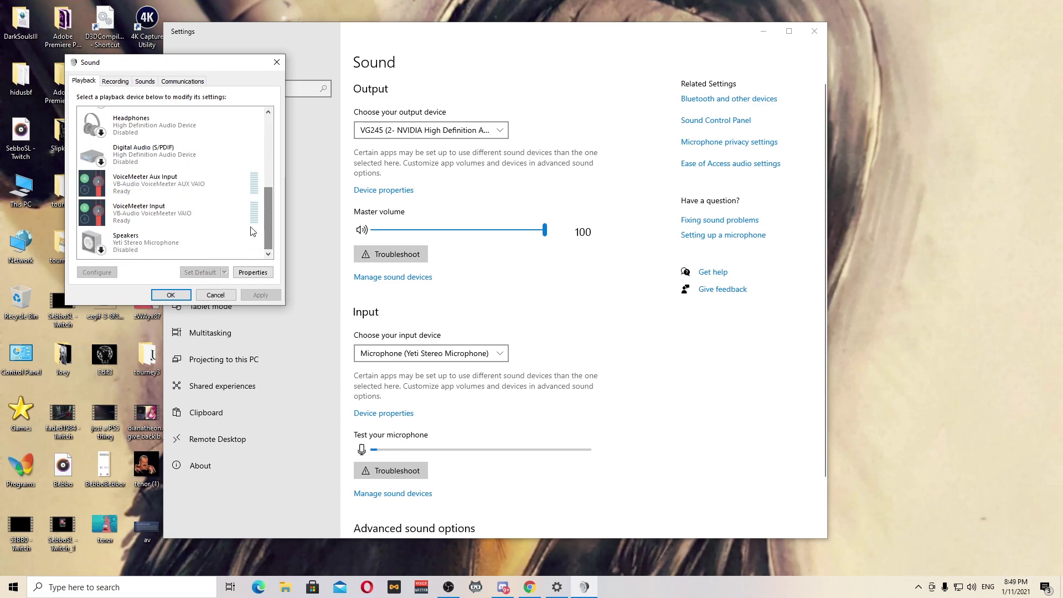
- Disable and then re-enable the VoiceMeeter Aux Input device
{"action": "left_click", "coordinate": [159, 183]}
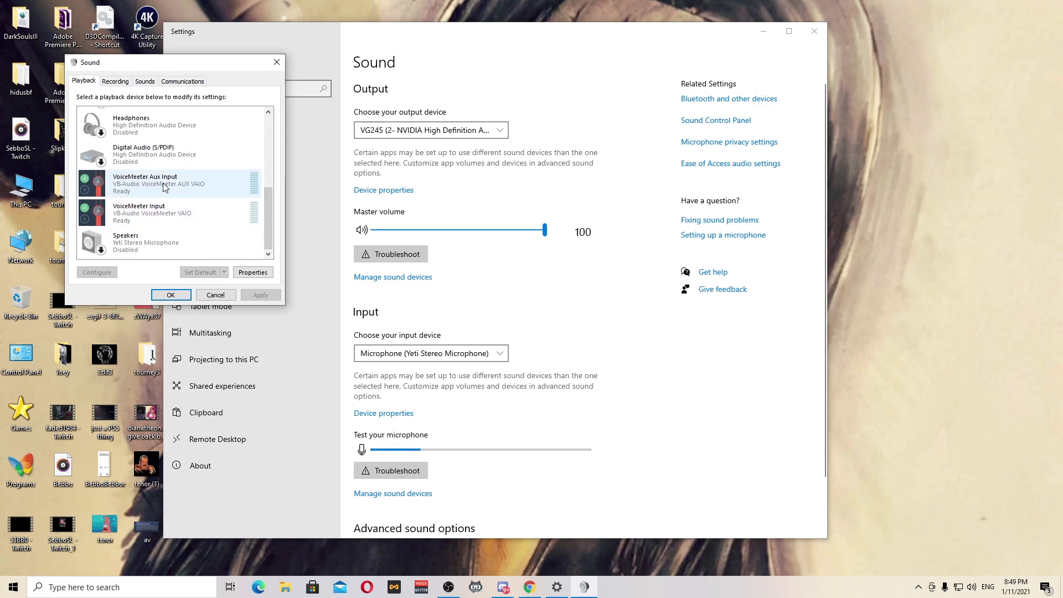
{"action": "right_click", "coordinate": [179, 183]}
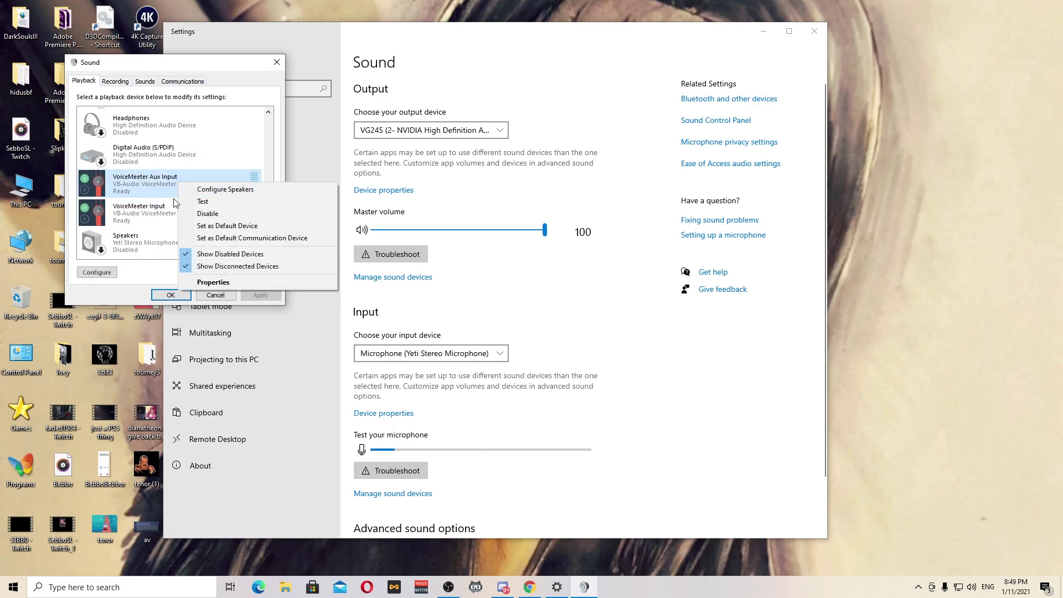
{"action": "left_click", "coordinate": [219, 213]}
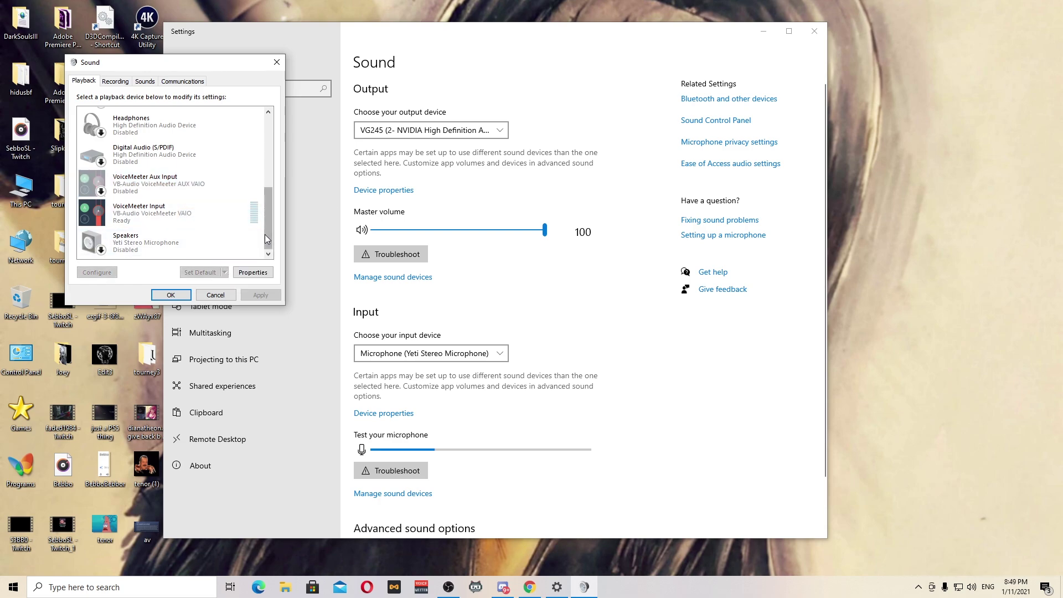
{"action": "left_click_drag", "start_coordinate": [265, 234], "coordinate": [247, 171]}
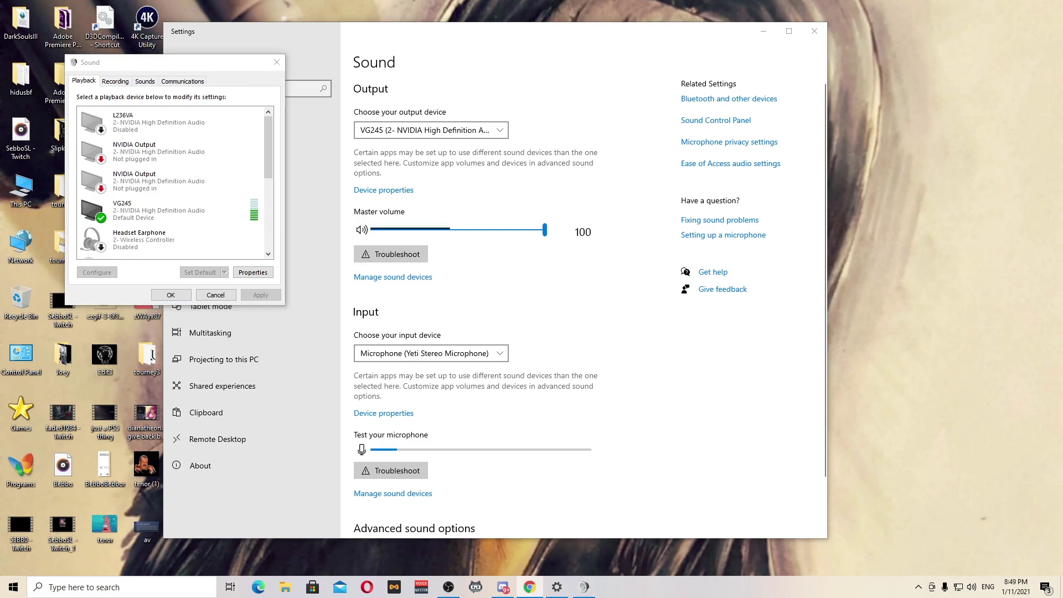
{"action": "left_click_drag", "start_coordinate": [270, 152], "coordinate": [253, 216]}
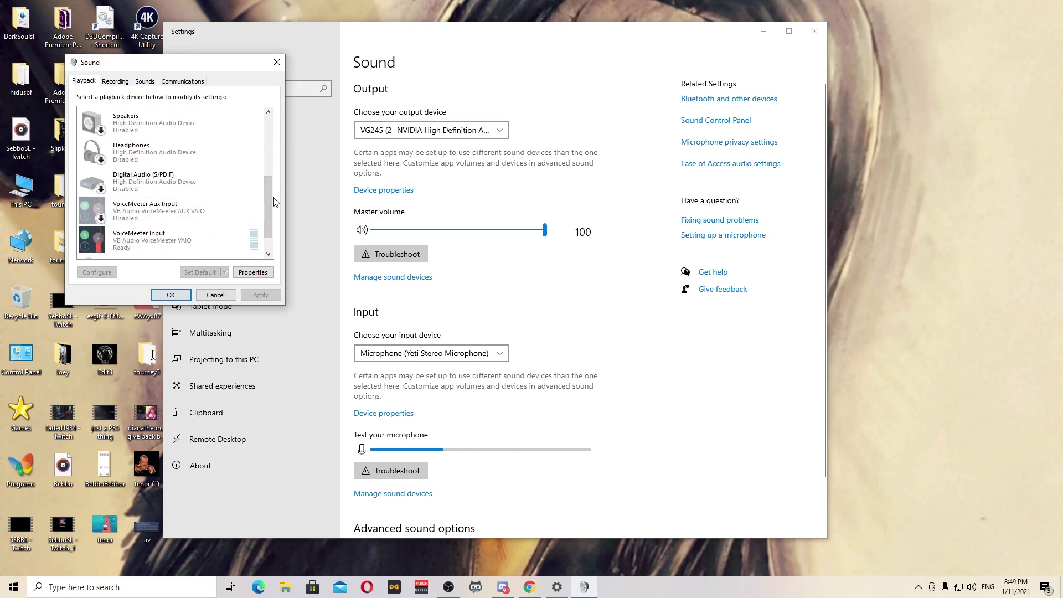
{"action": "right_click", "coordinate": [150, 214]}
{"action": "left_click", "coordinate": [214, 228]}
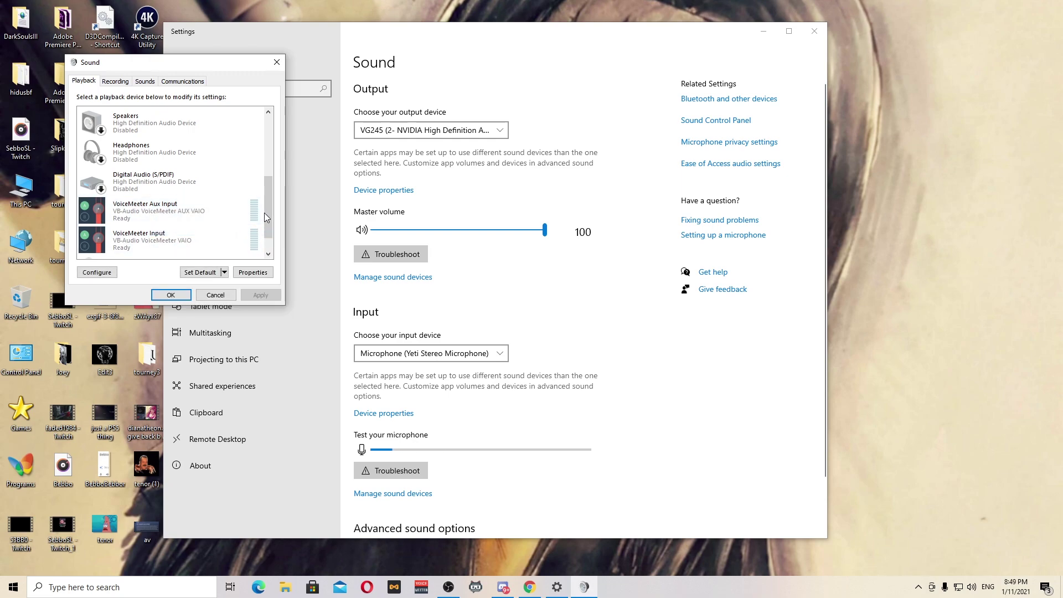
{"action": "left_click_drag", "start_coordinate": [264, 212], "coordinate": [262, 181]}
- Enable Headphones and disable VG245 so output falls back to VoiceMeeter
{"action": "right_click", "coordinate": [142, 243]}
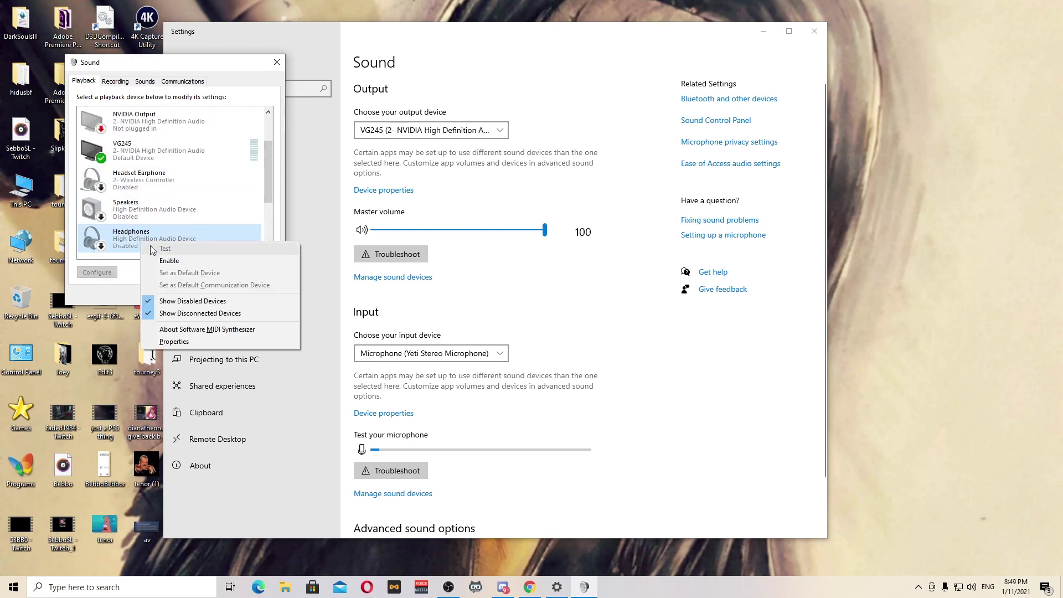
{"action": "left_click", "coordinate": [169, 260]}
{"action": "right_click", "coordinate": [132, 157]}
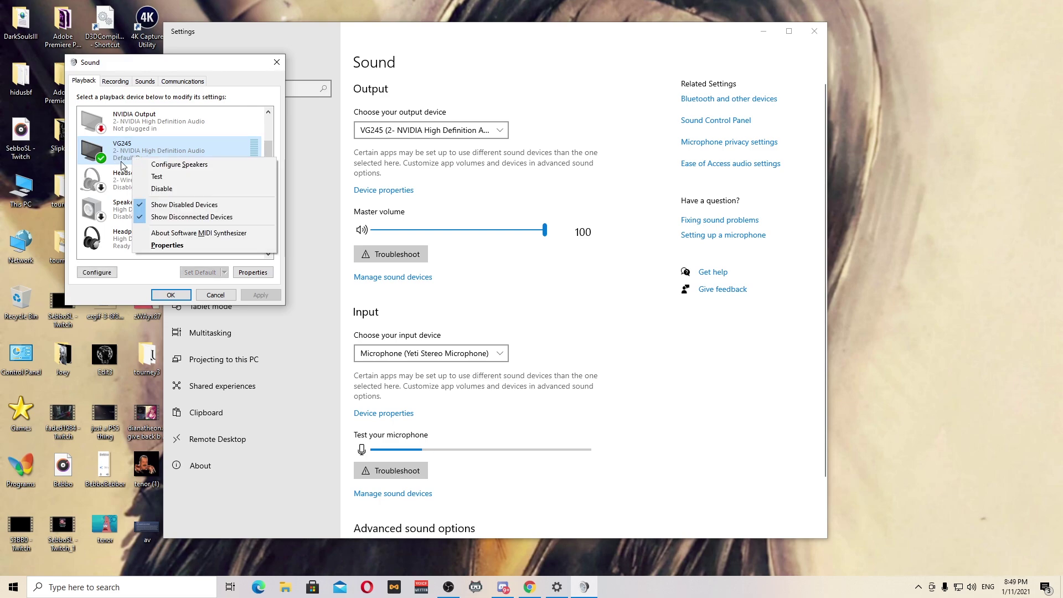
{"action": "left_click", "coordinate": [168, 191]}
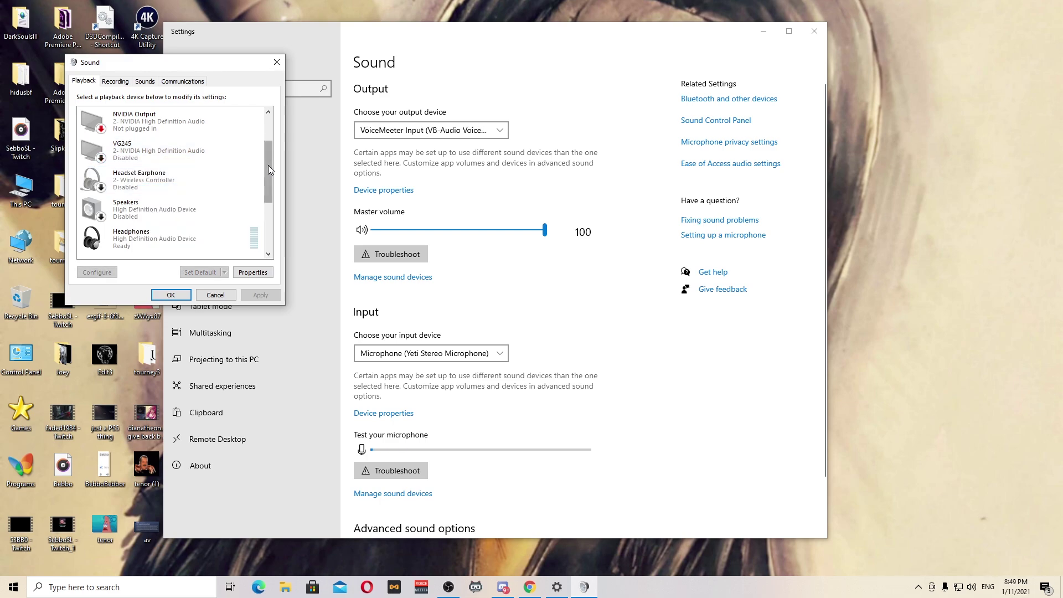
{"action": "scroll", "coordinate": [268, 165], "scroll_direction": "down", "scroll_amount": 3}
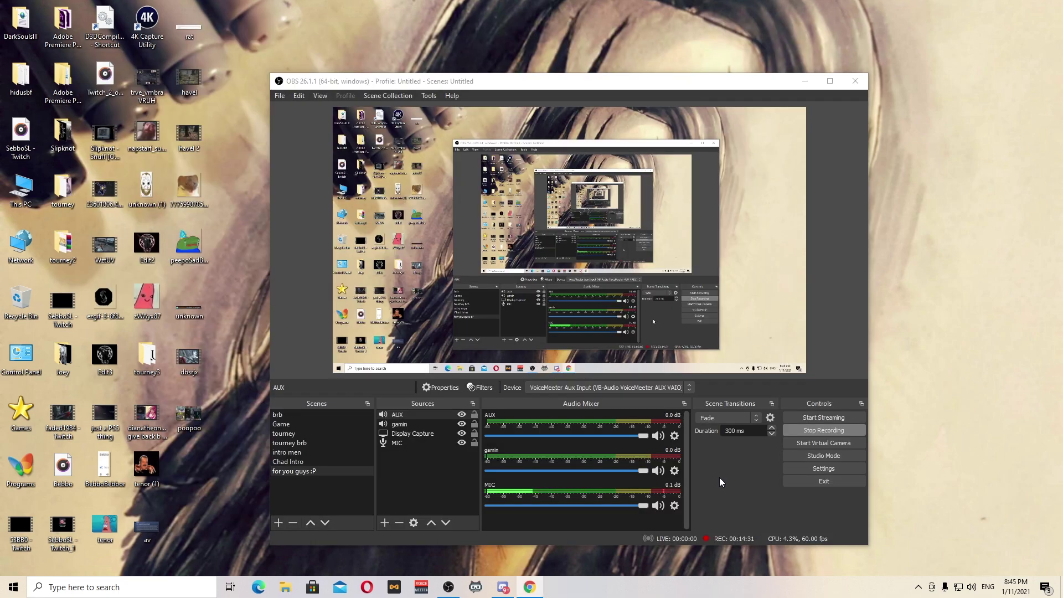